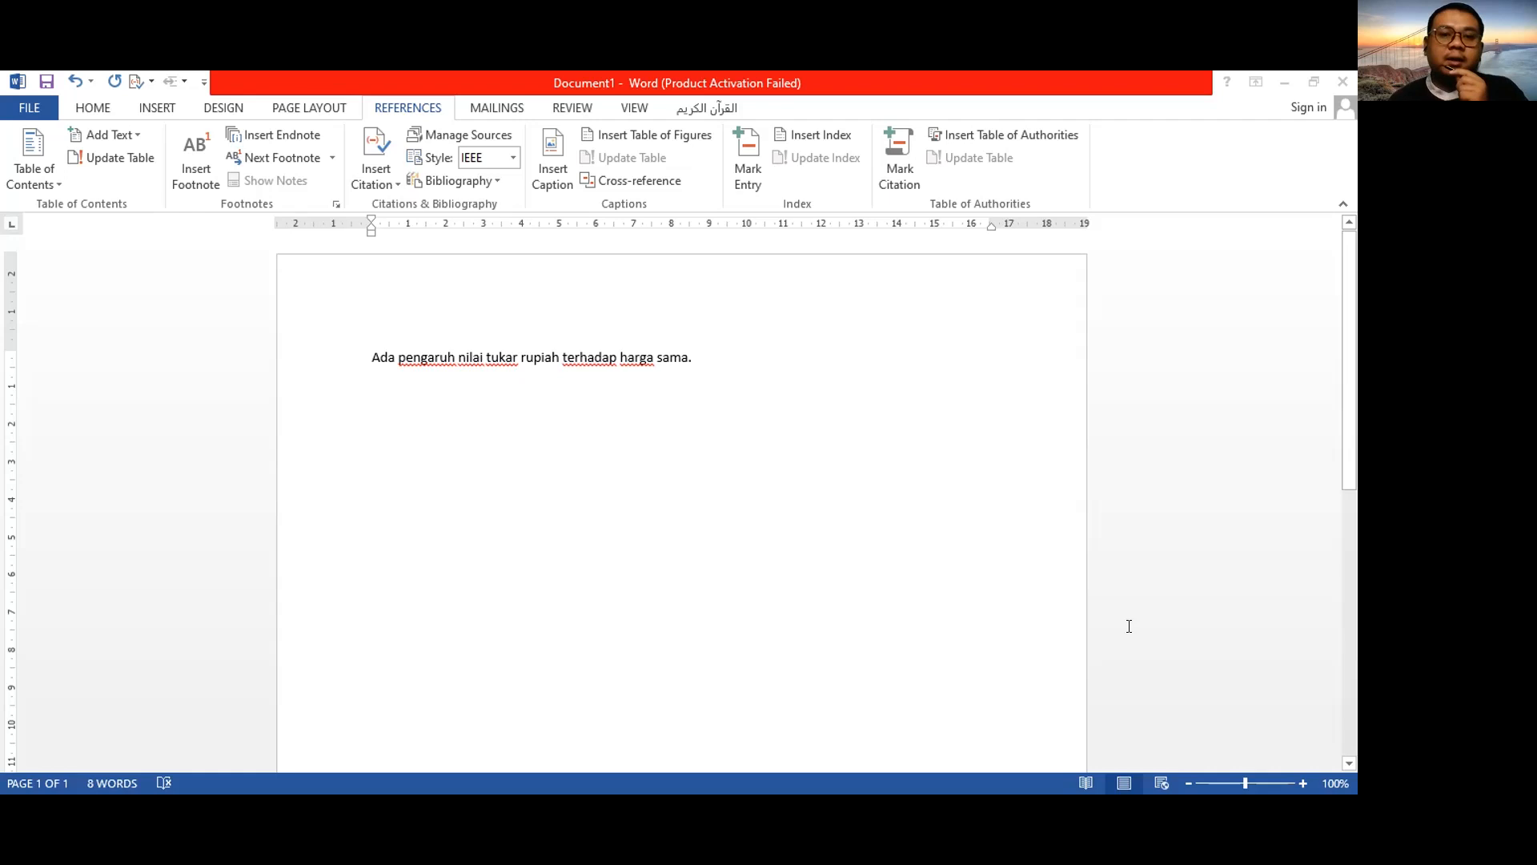
Step: Set the document's citation and bibliography style to APA Sixth Edition
left_click(701, 352)
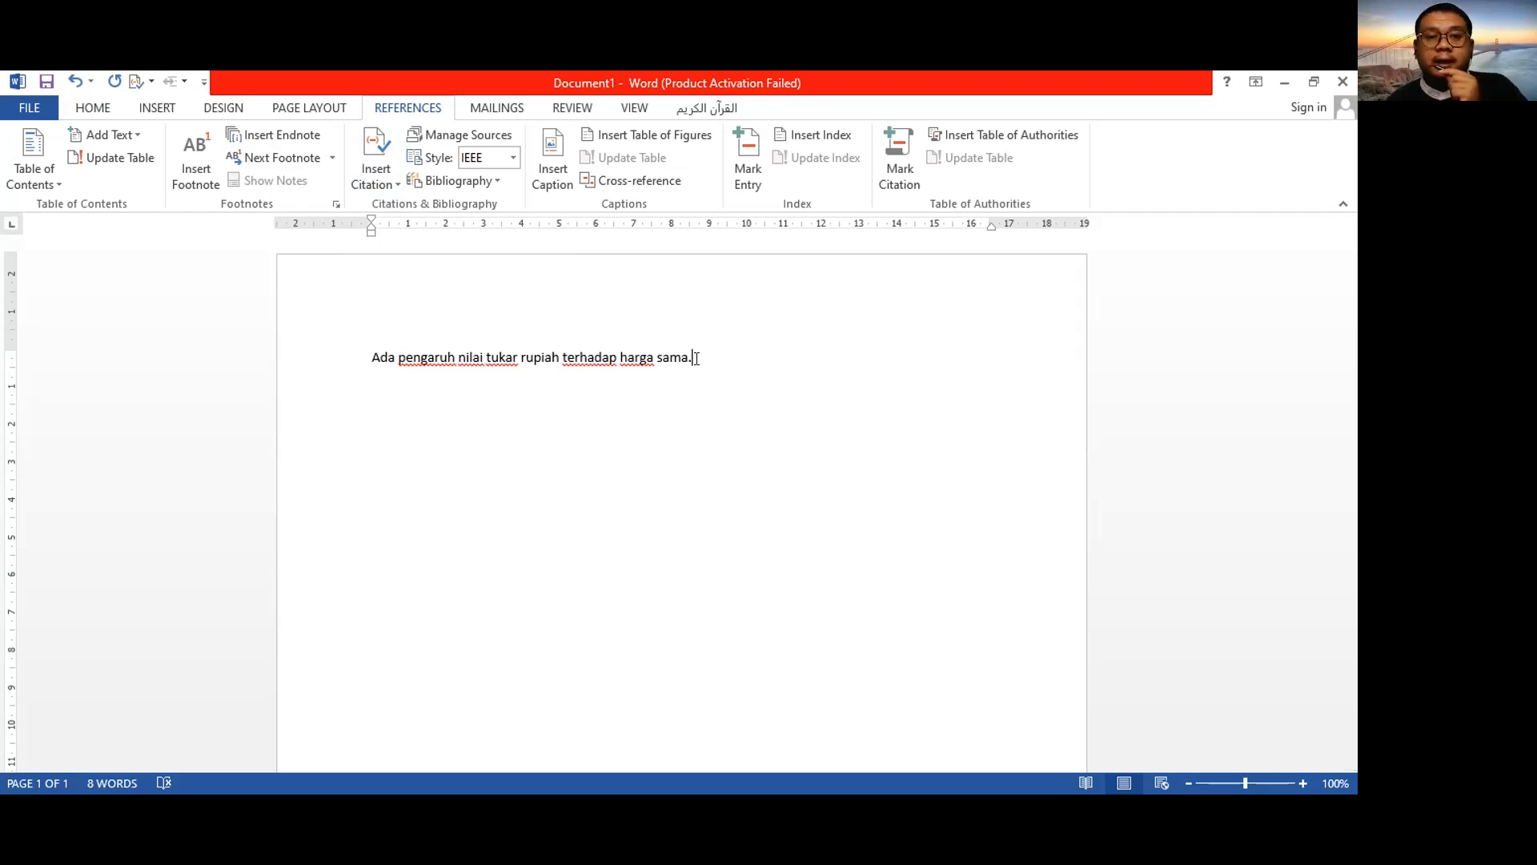
left_click(513, 159)
left_click(513, 160)
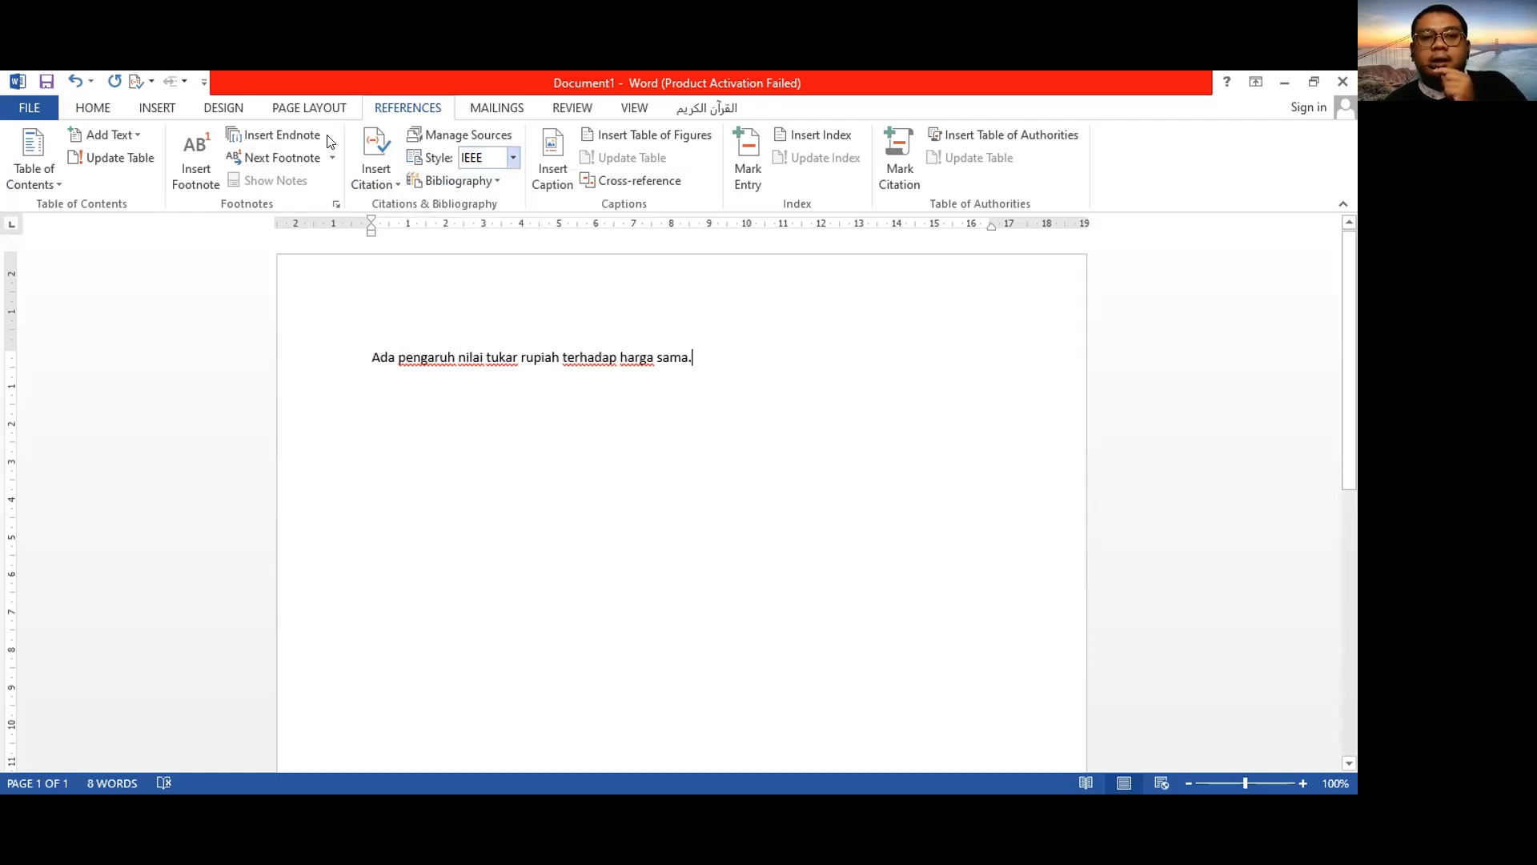
left_click(95, 107)
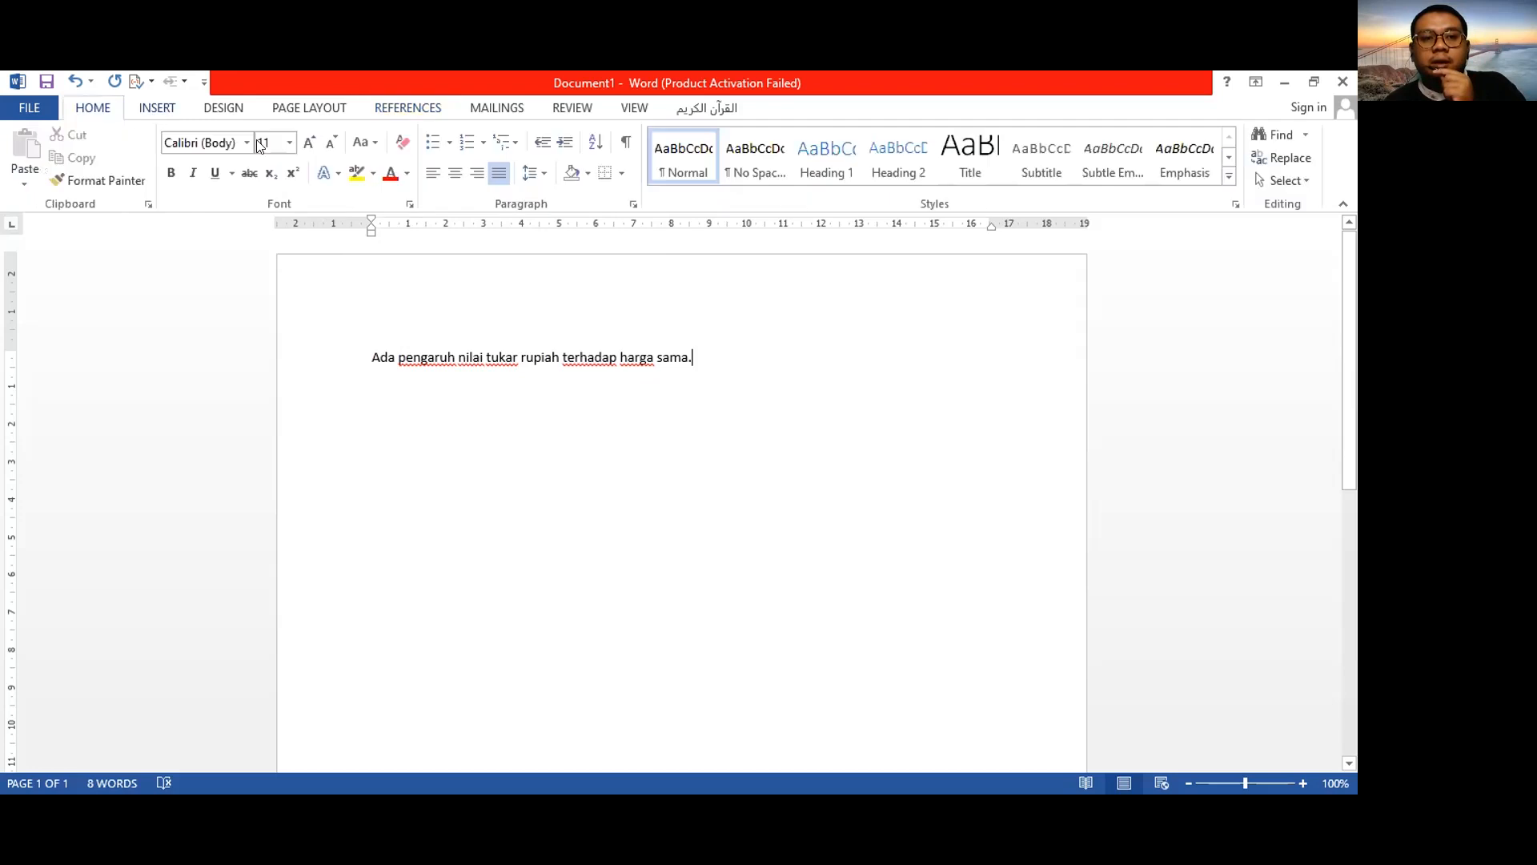
left_click(407, 109)
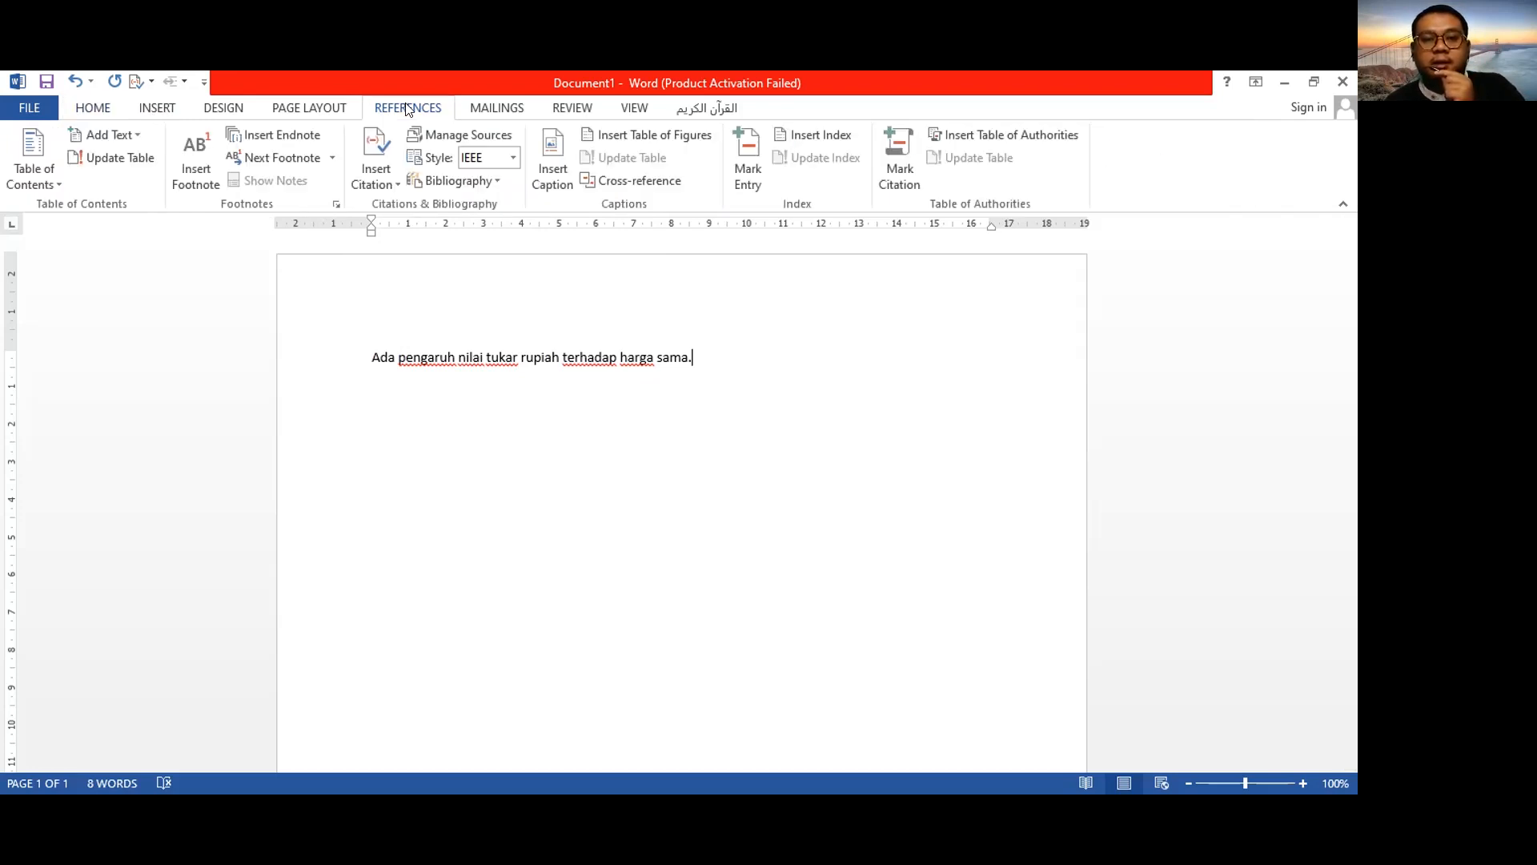
left_click(513, 160)
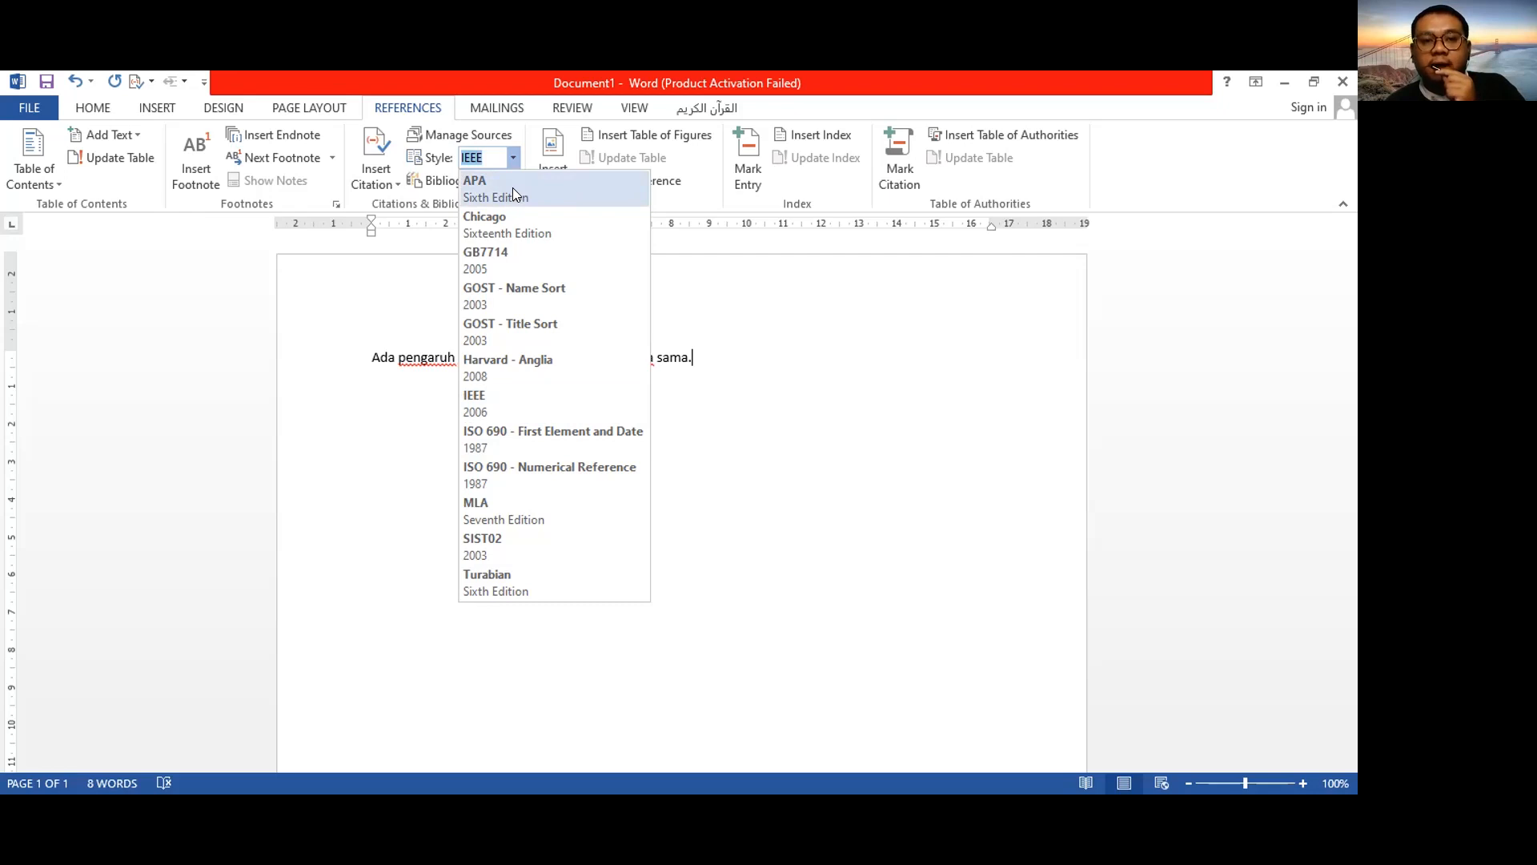
left_click(513, 188)
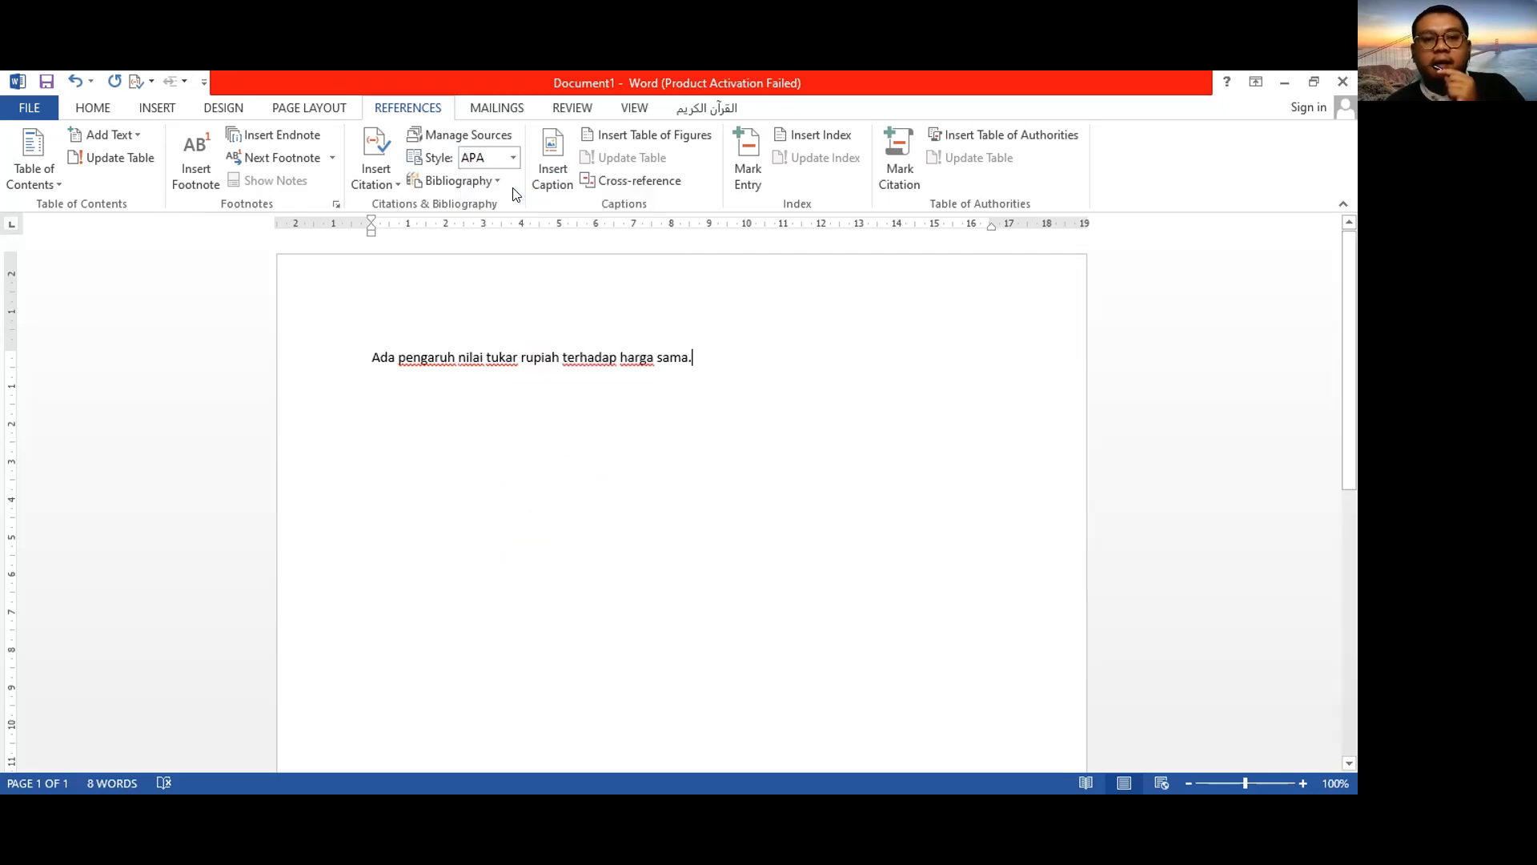
left_click(383, 177)
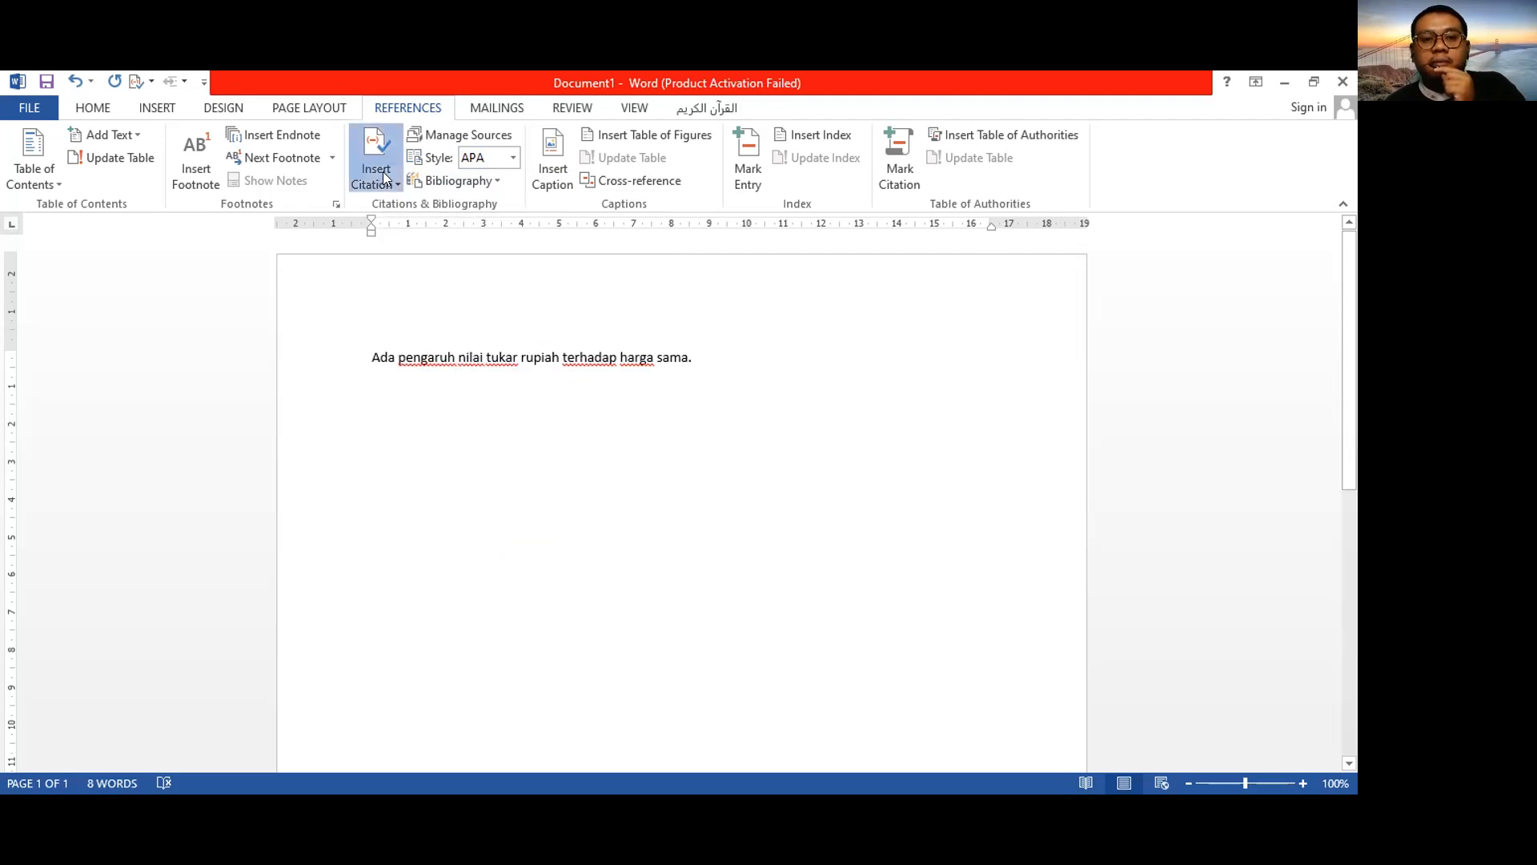
left_click(412, 380)
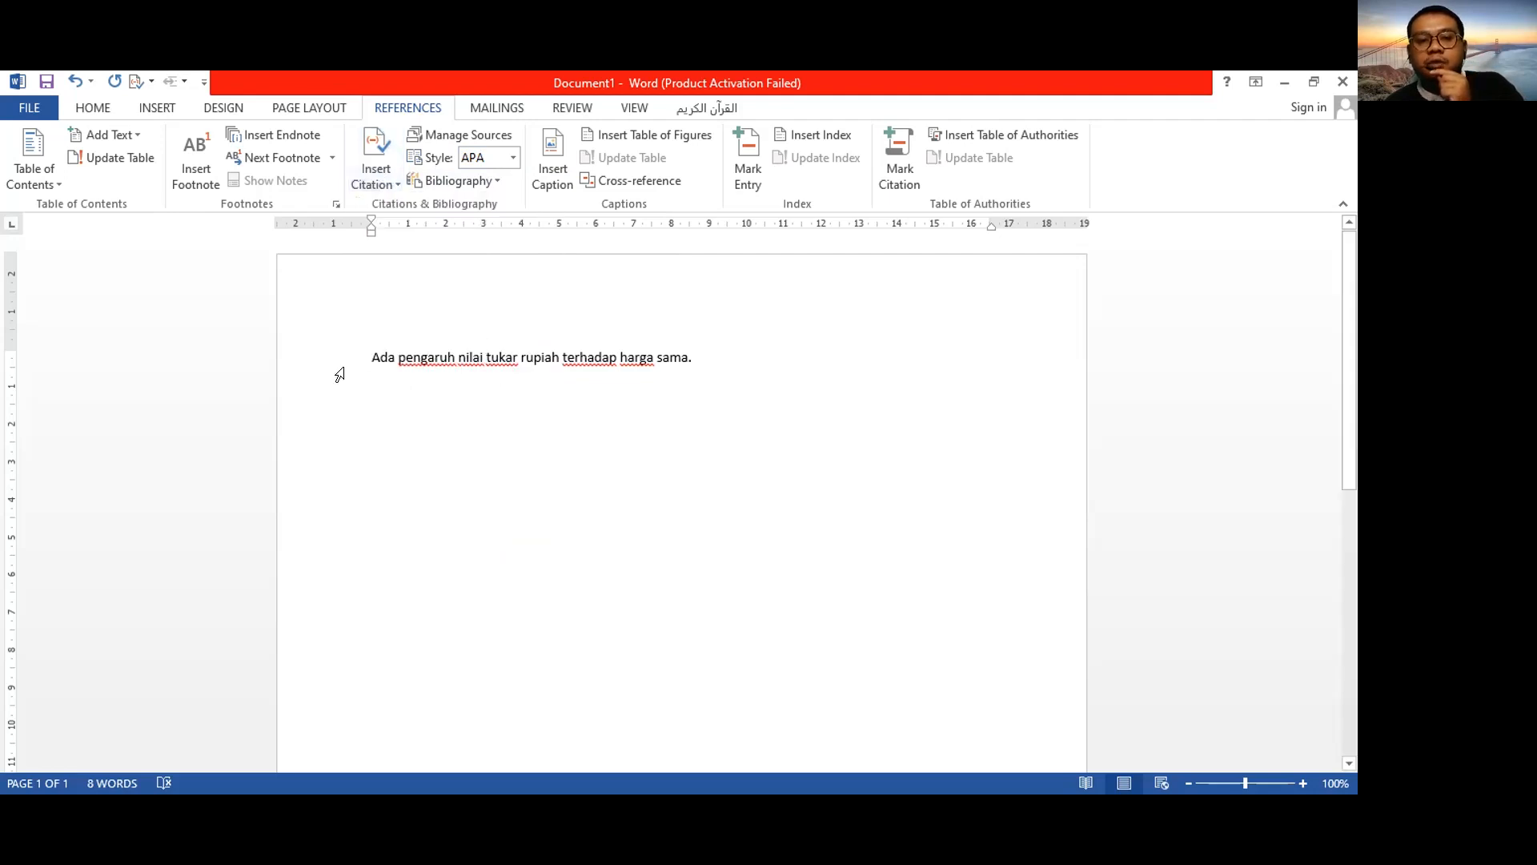
left_click_drag(372, 357, 755, 360)
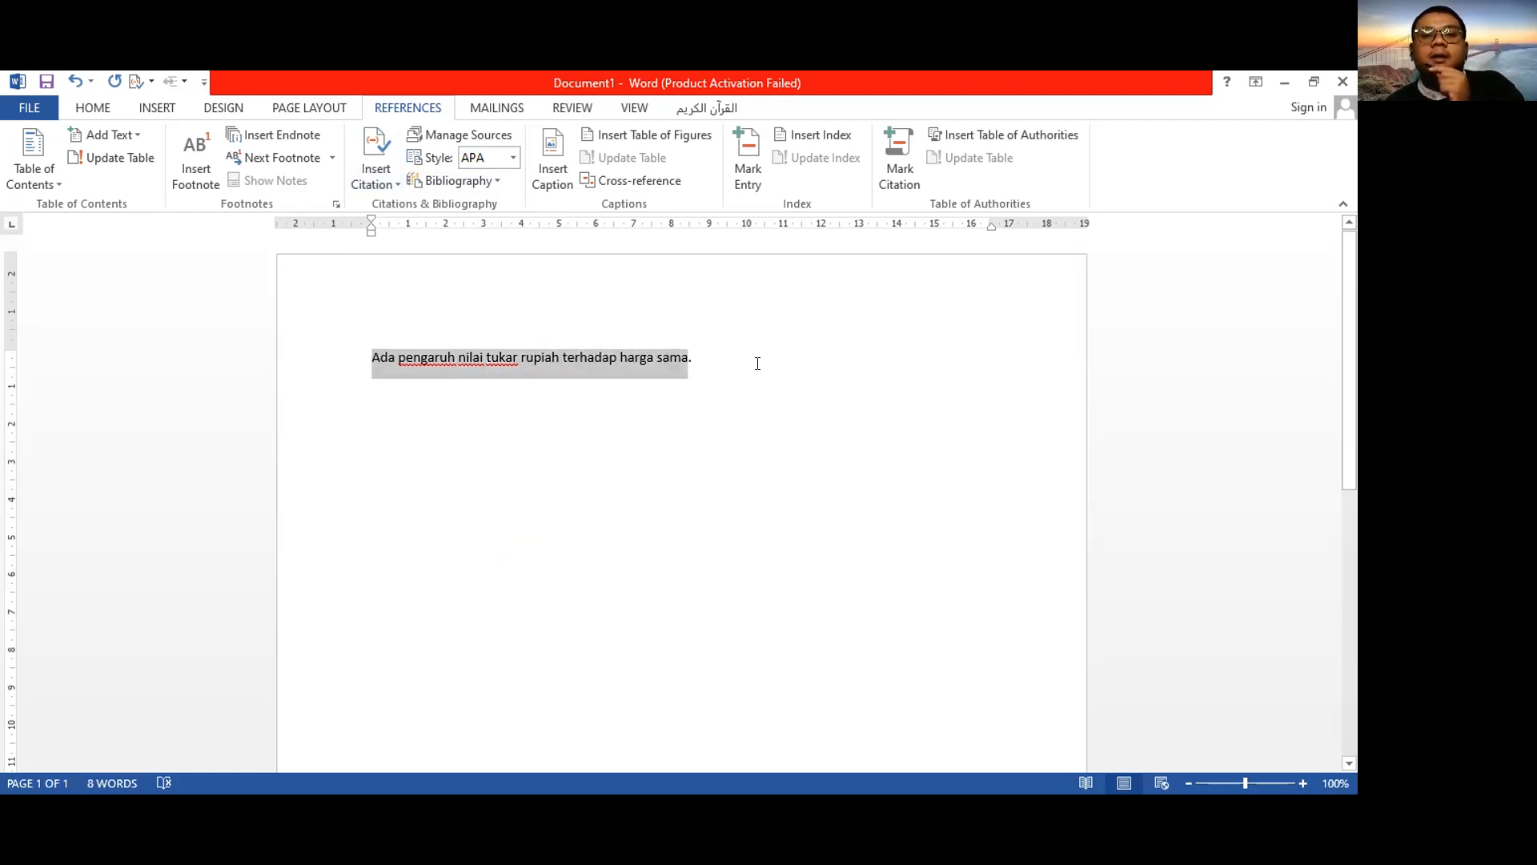
Step: Start a new citation source of type Journal Article at the end of the sentence and show all bibliography fields
left_click(743, 355)
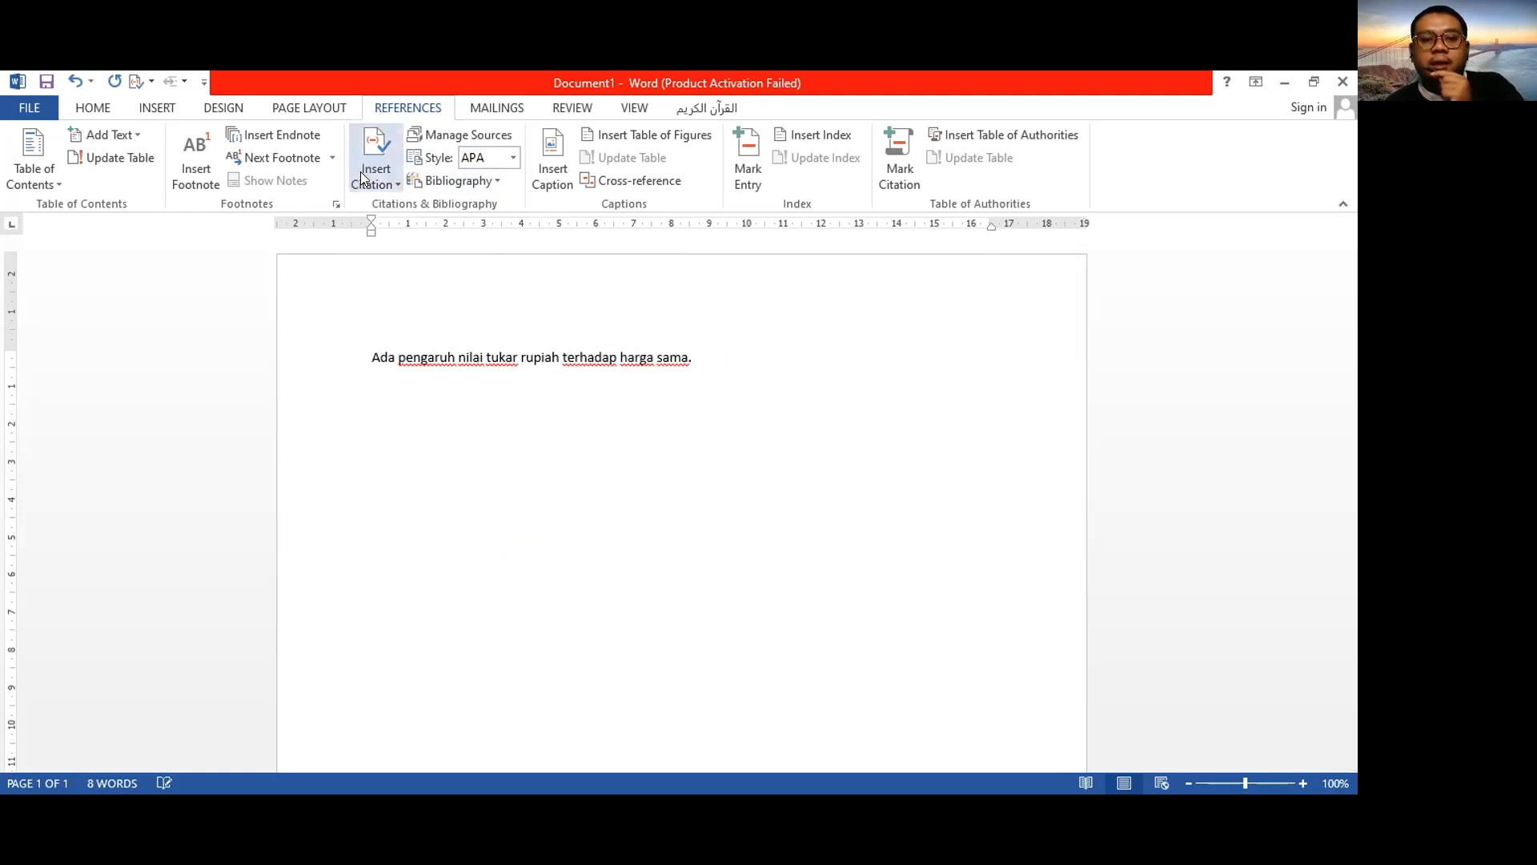
left_click(385, 183)
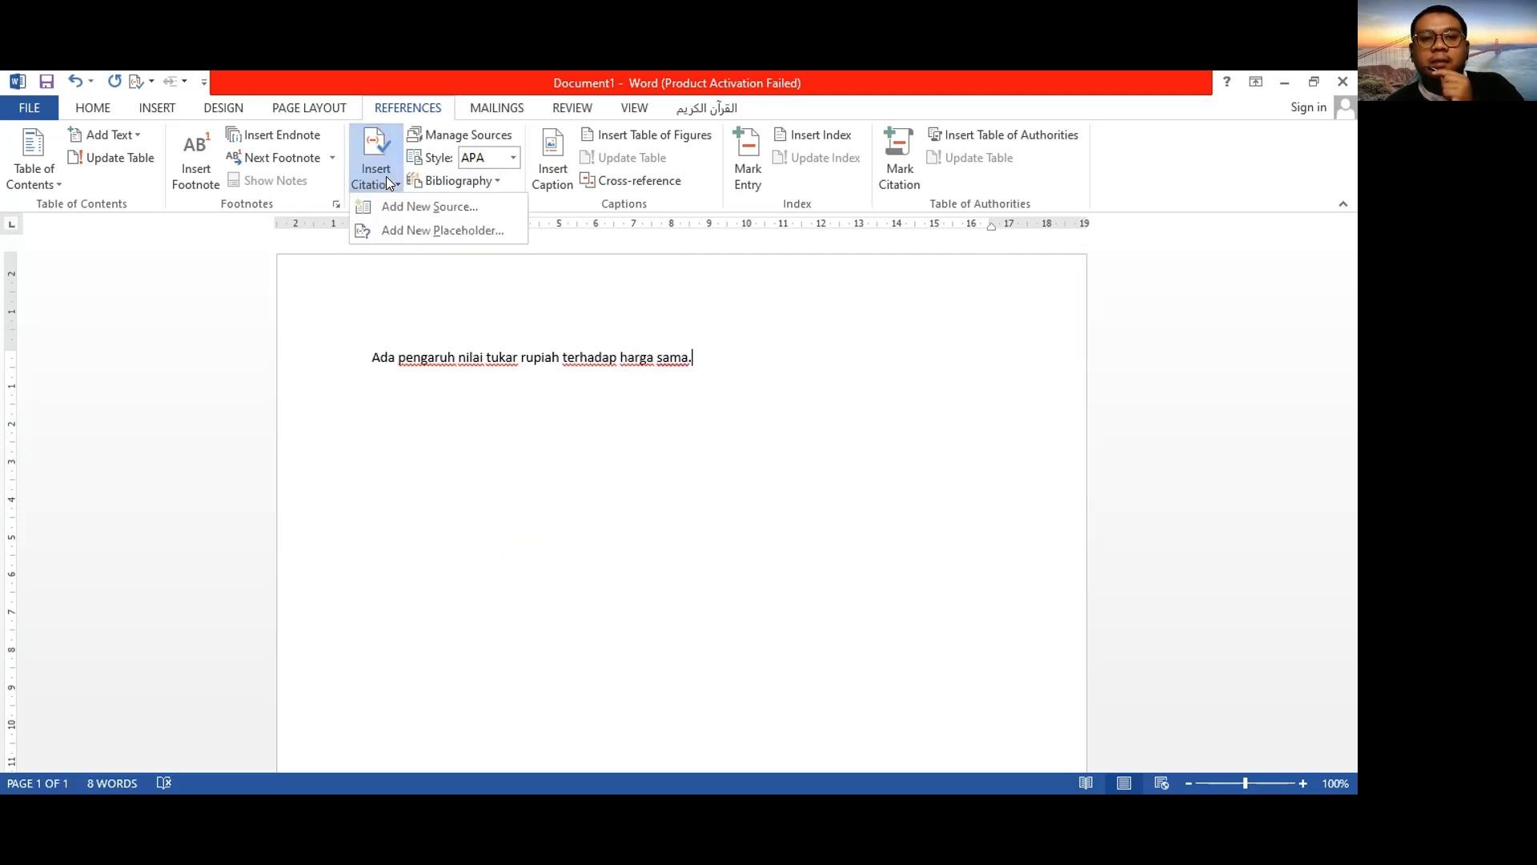
left_click(425, 209)
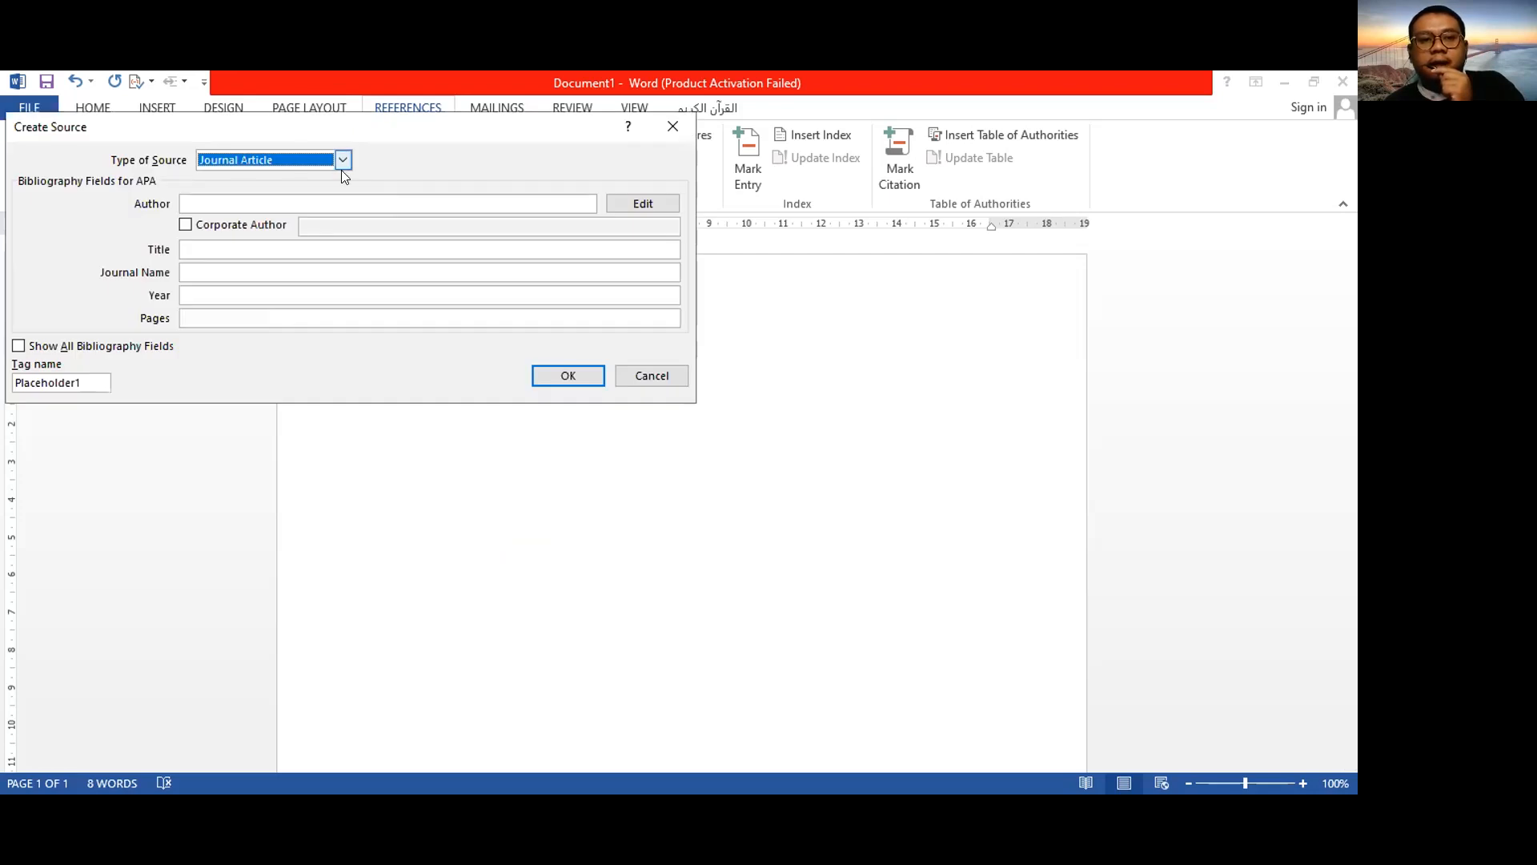
left_click(340, 163)
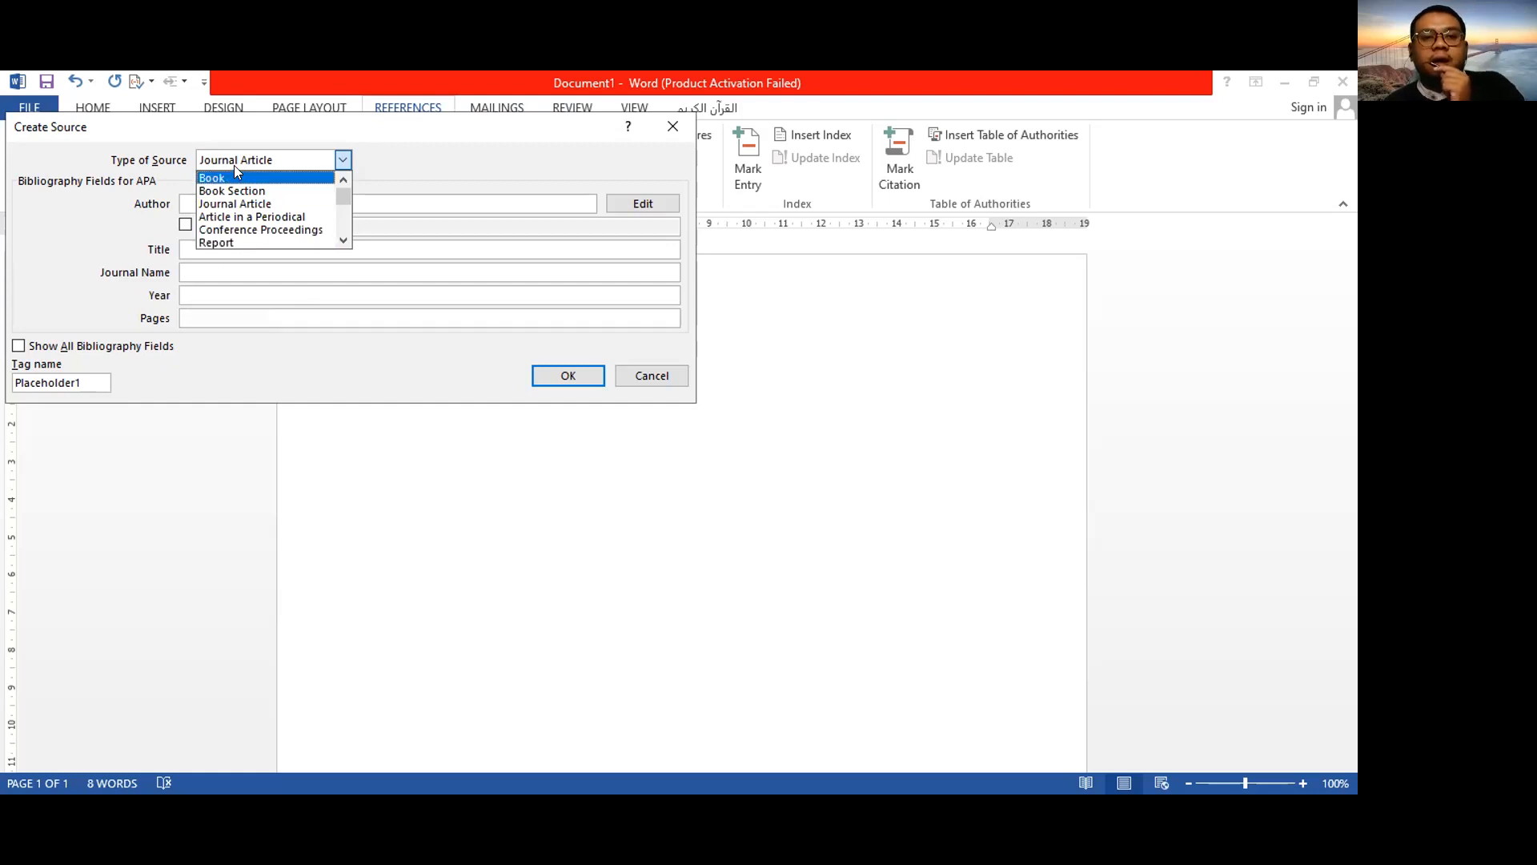
left_click(275, 207)
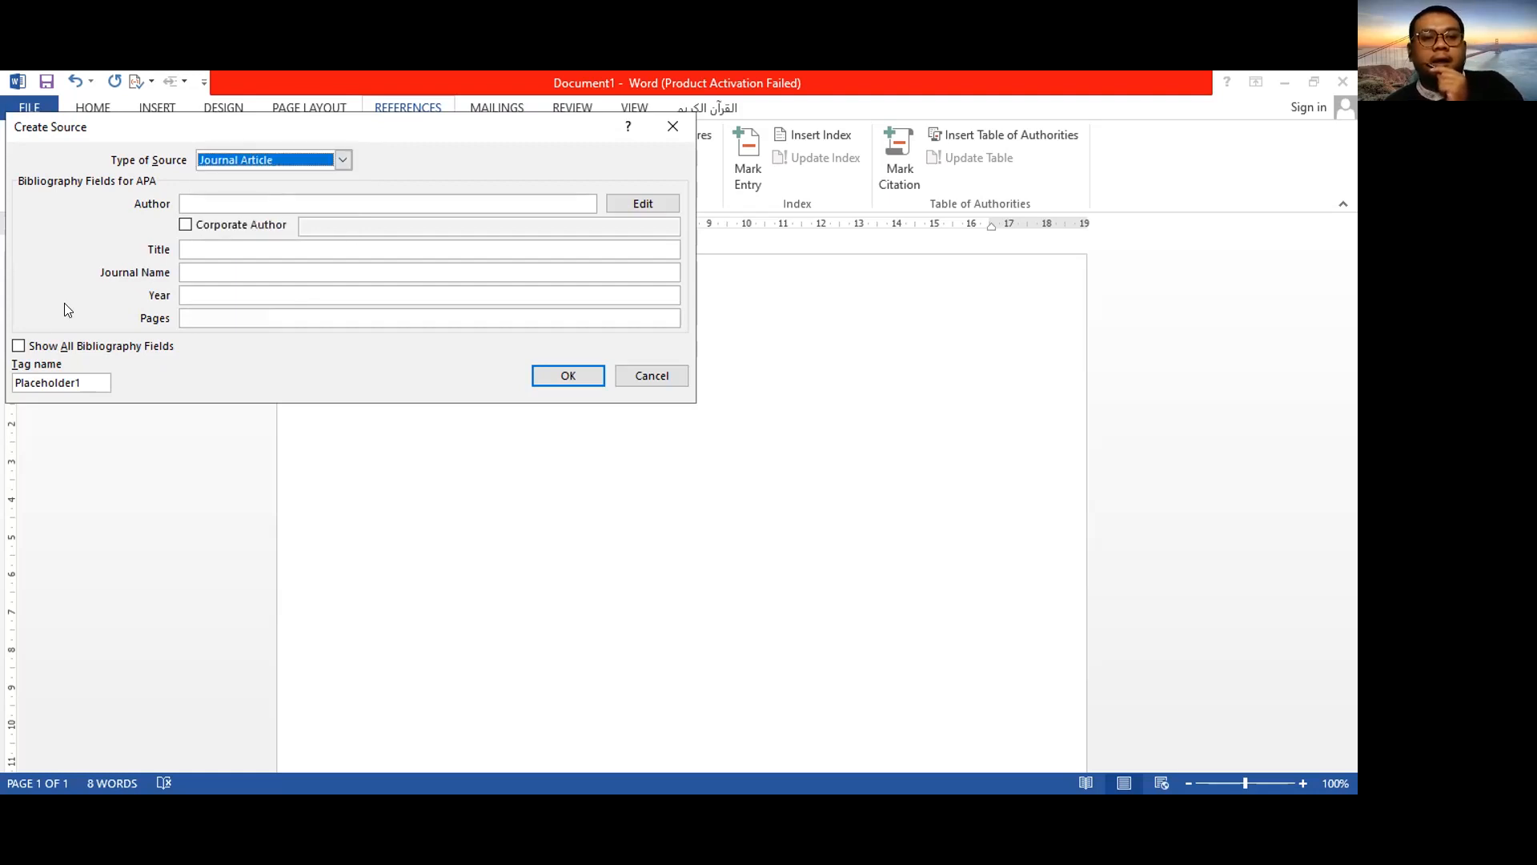
left_click(15, 345)
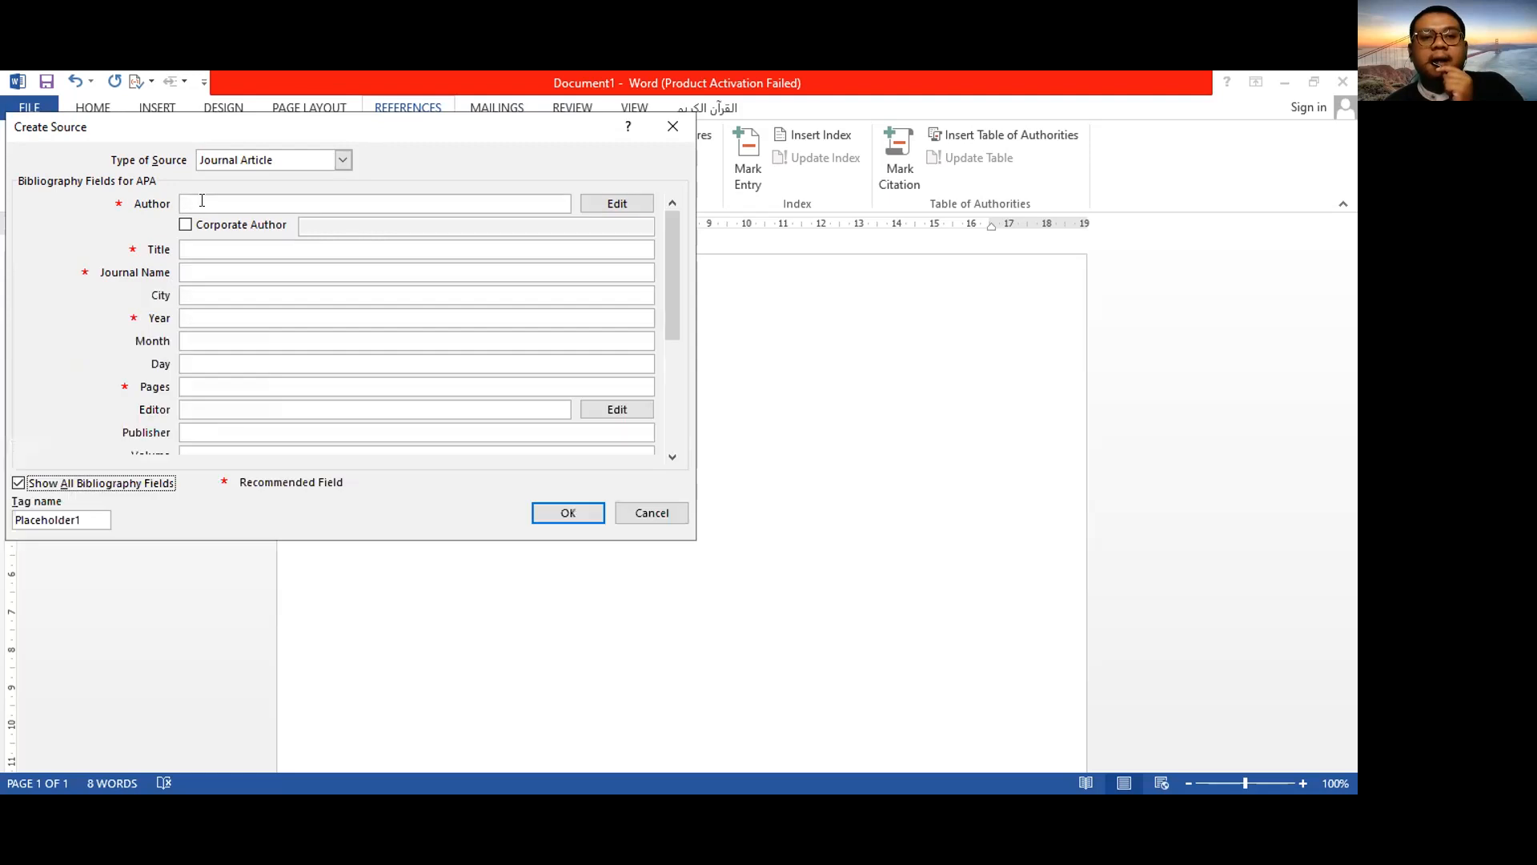
Step: Enter the first author's full name in the new source's Author field
left_click(198, 205)
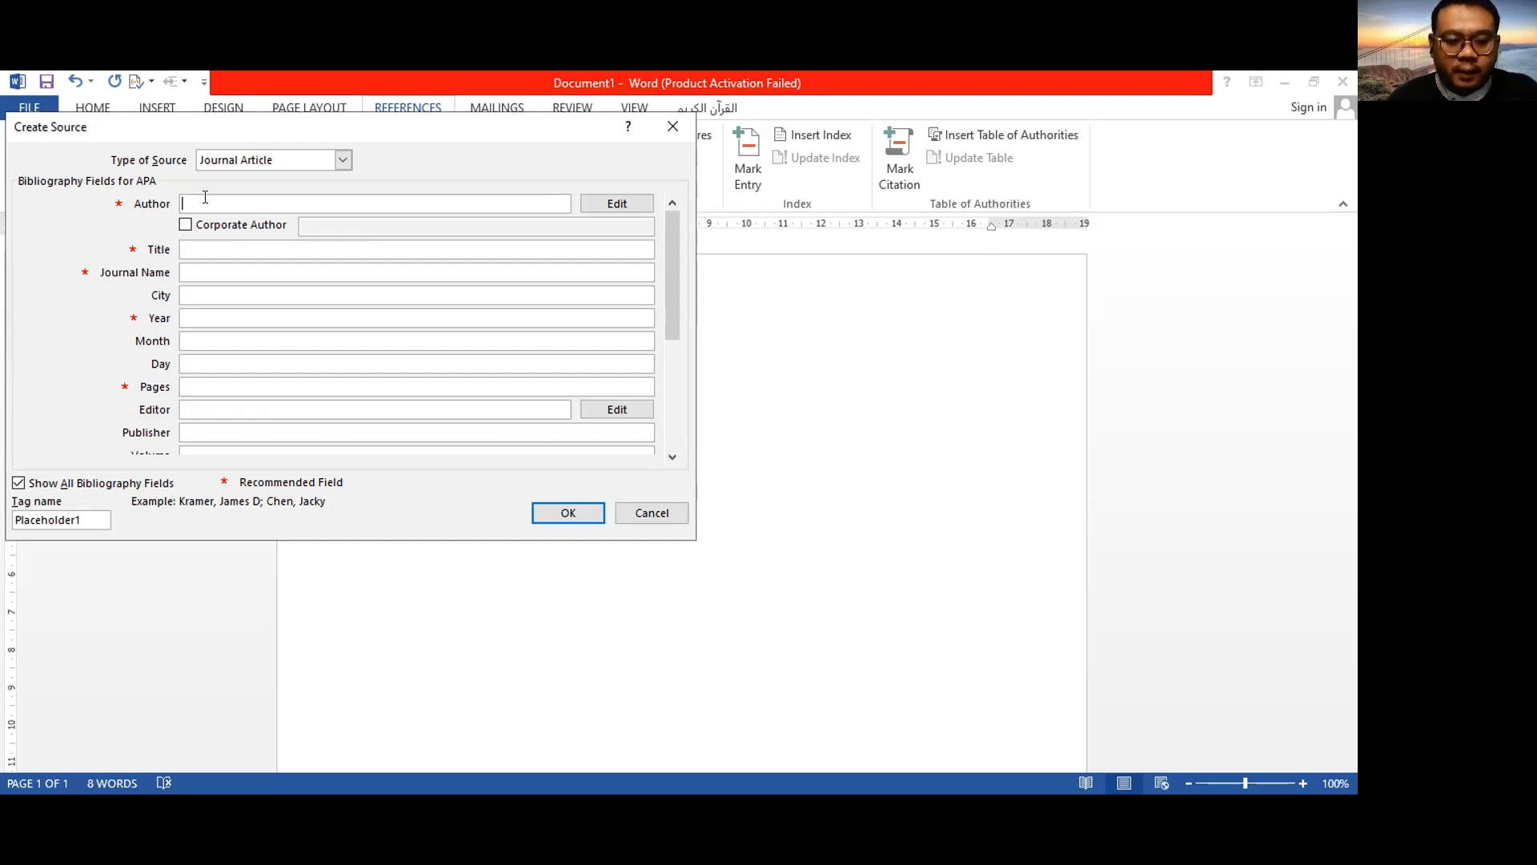
type("ri")
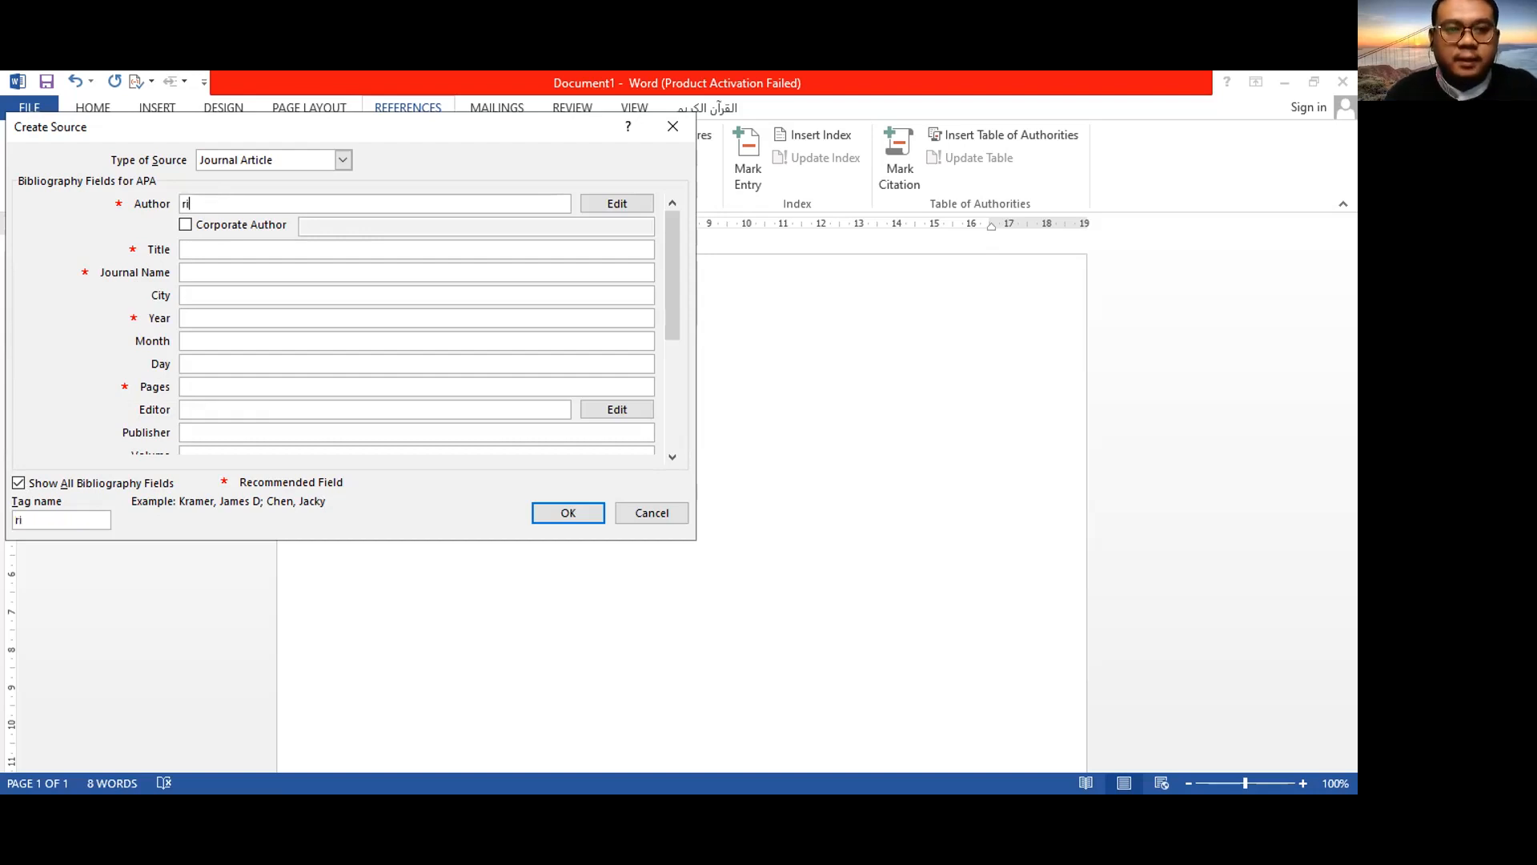
key("BackSpace")
key("BackSpace")
type("Riyan P")
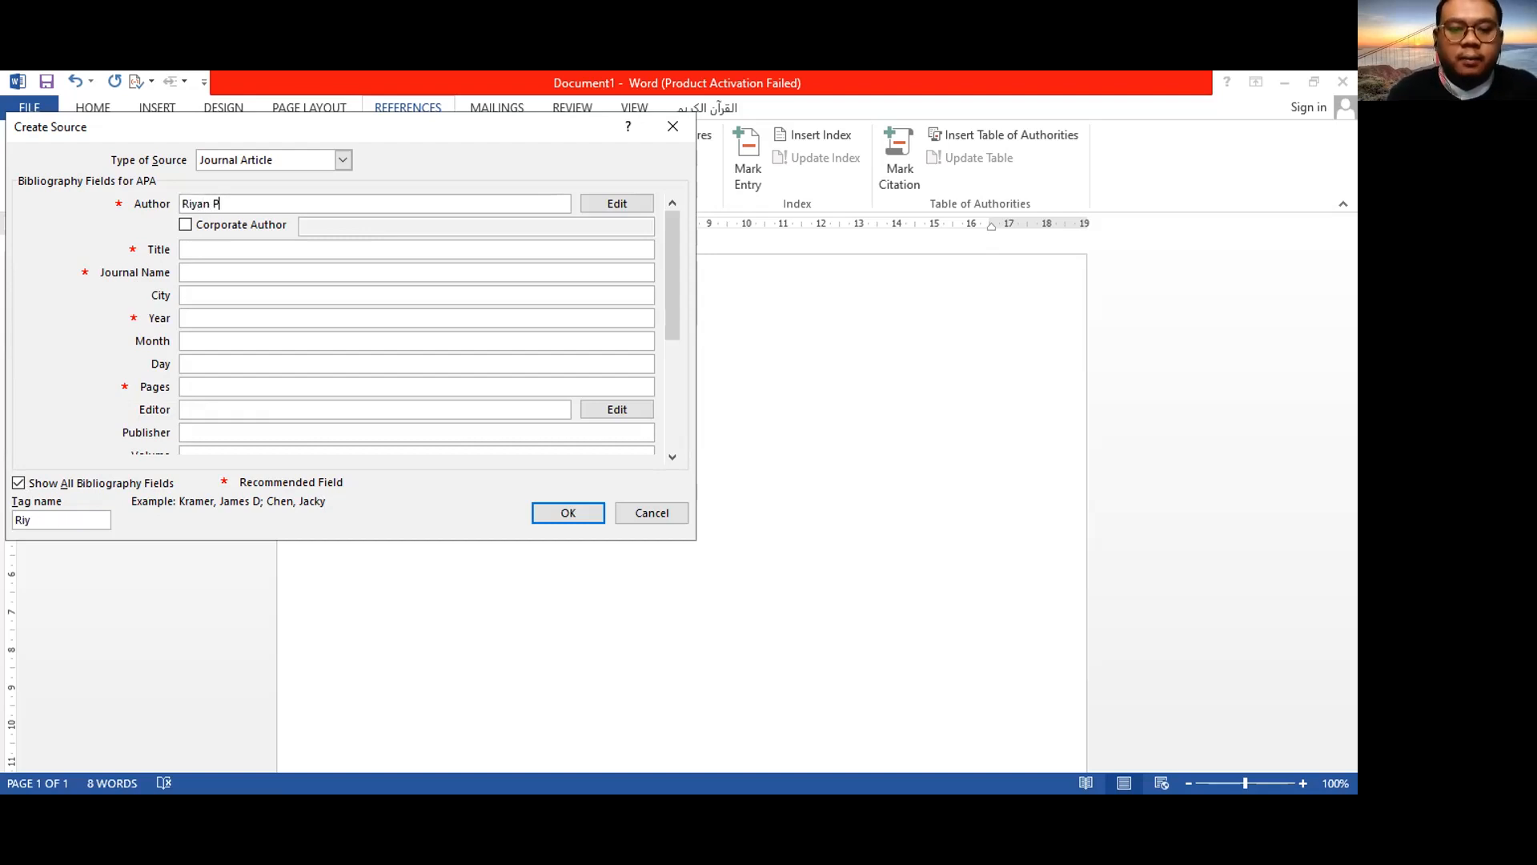
type("radesyah")
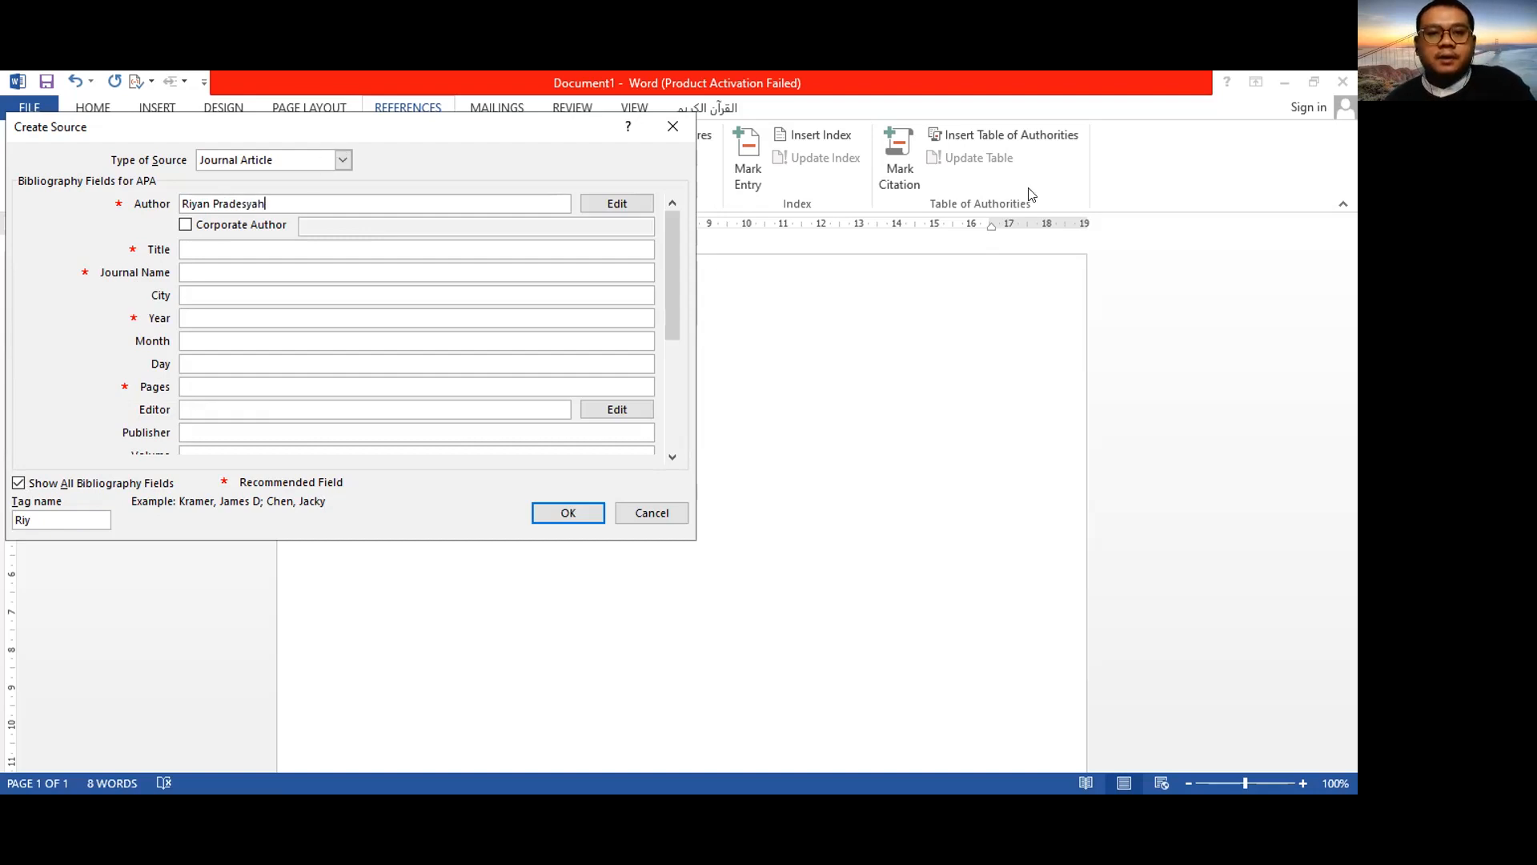
Step: Add a second author to the source by entering that person's first and last name, and accept the author list
left_click(619, 203)
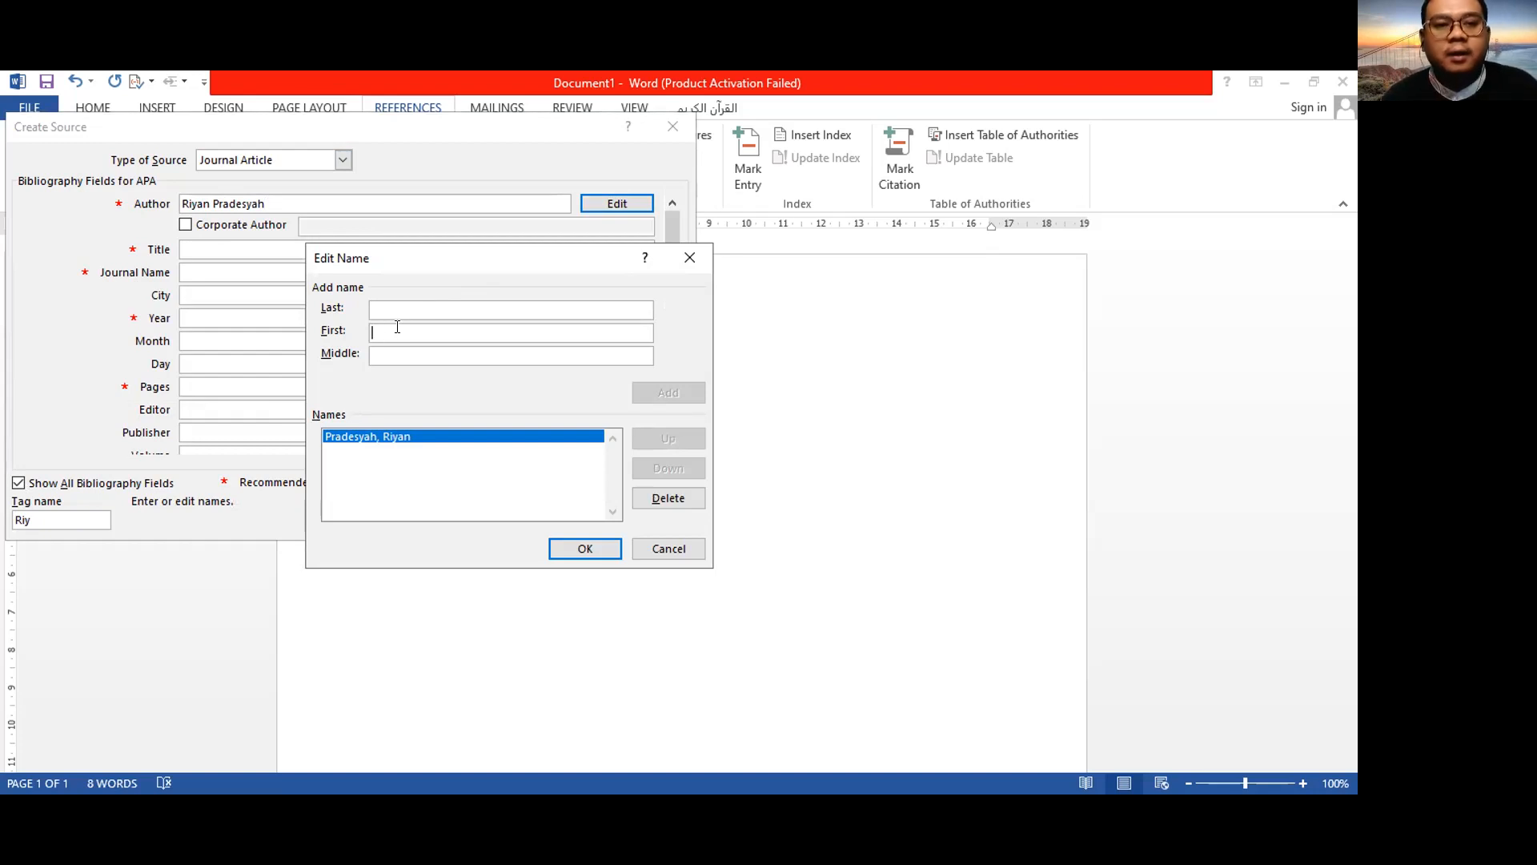
type("al")
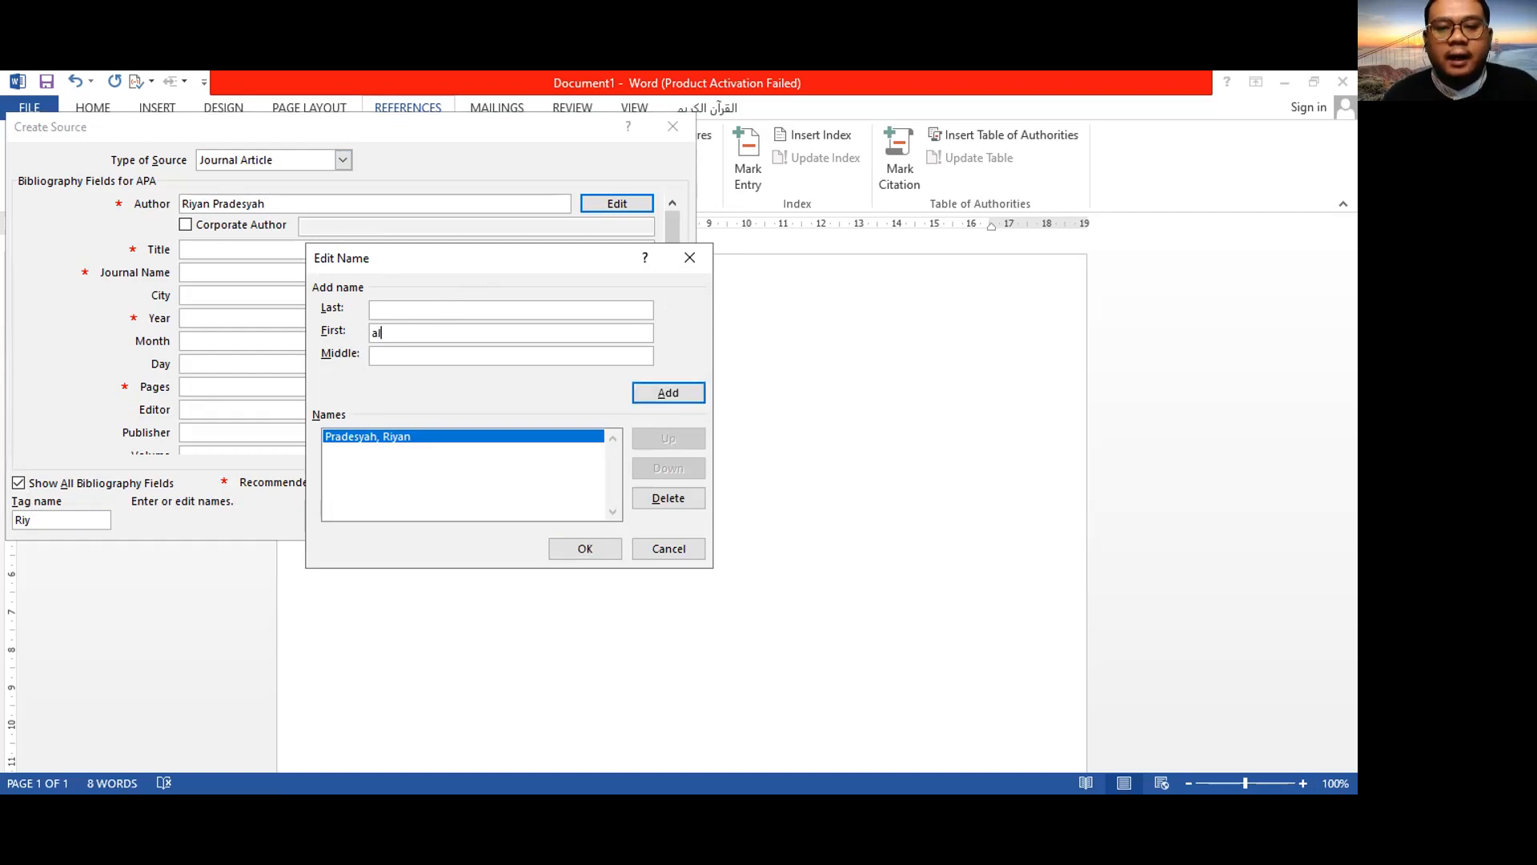
key("BackSpace")
type("Al")
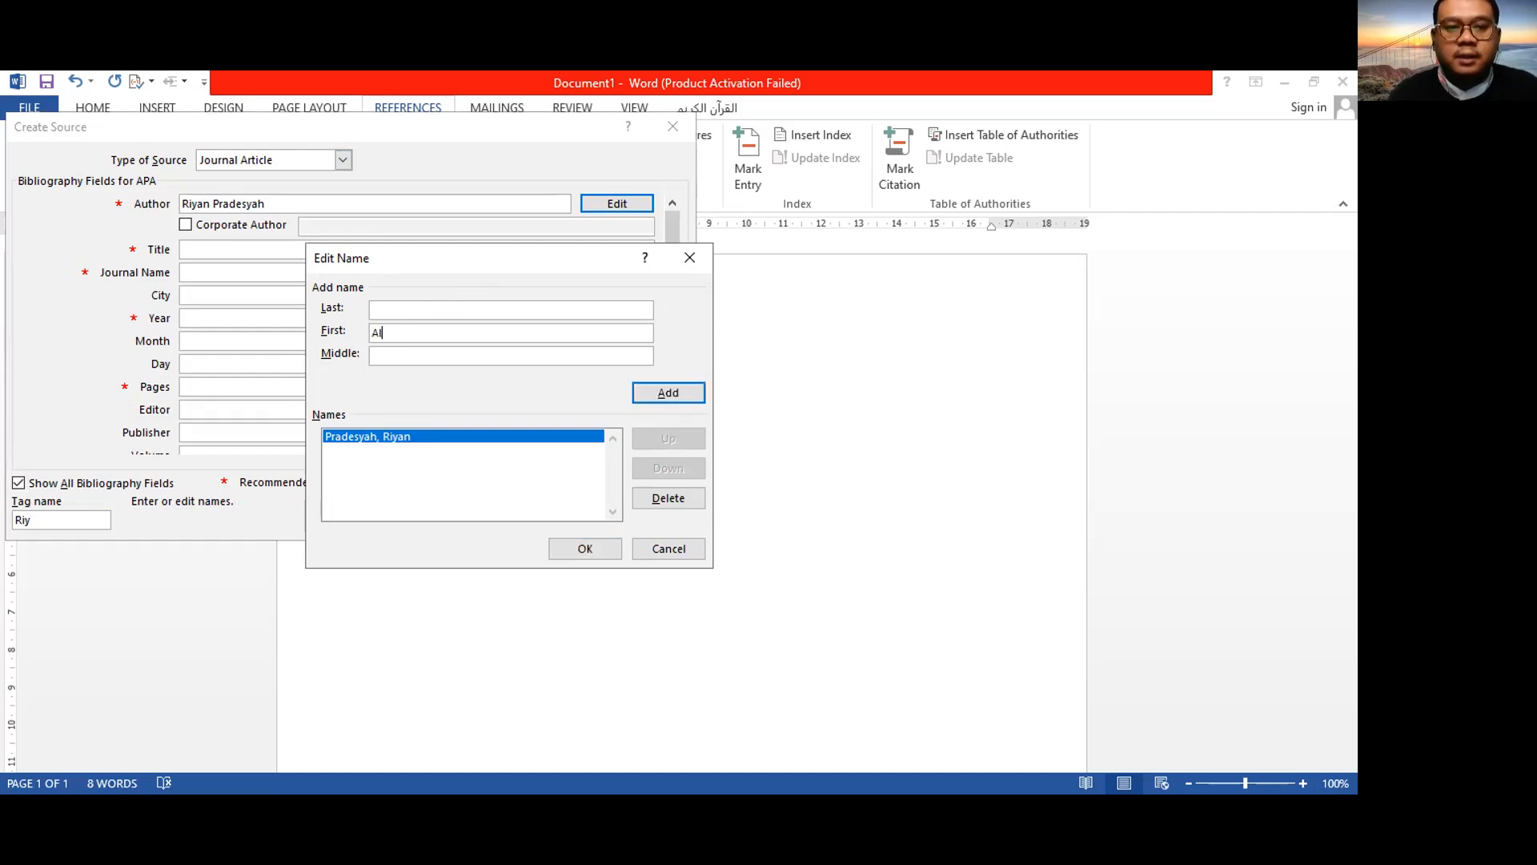
left_click(384, 354)
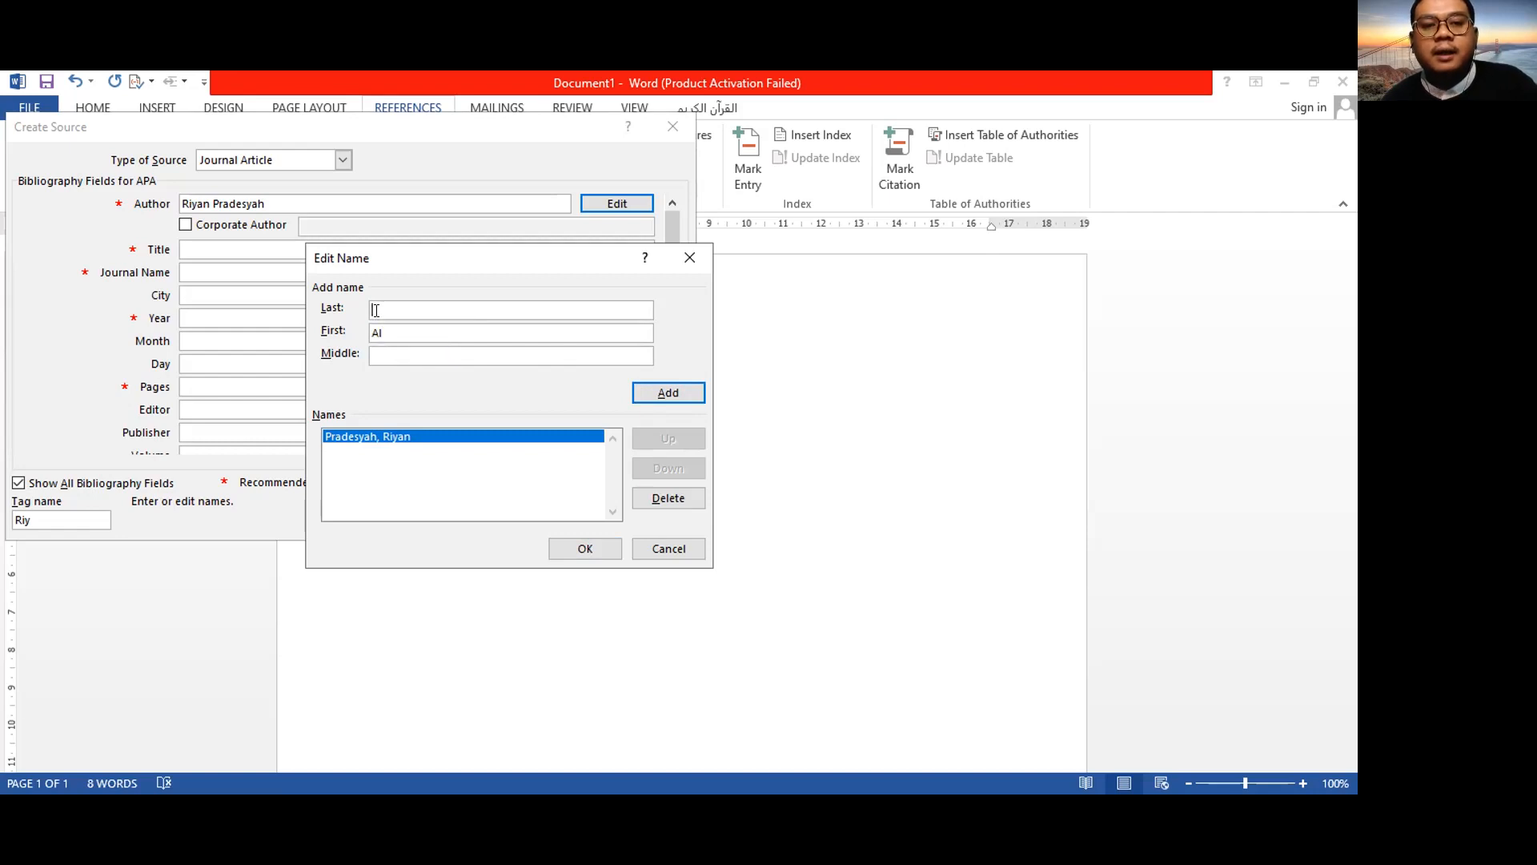
left_click(375, 311)
type("Bara")
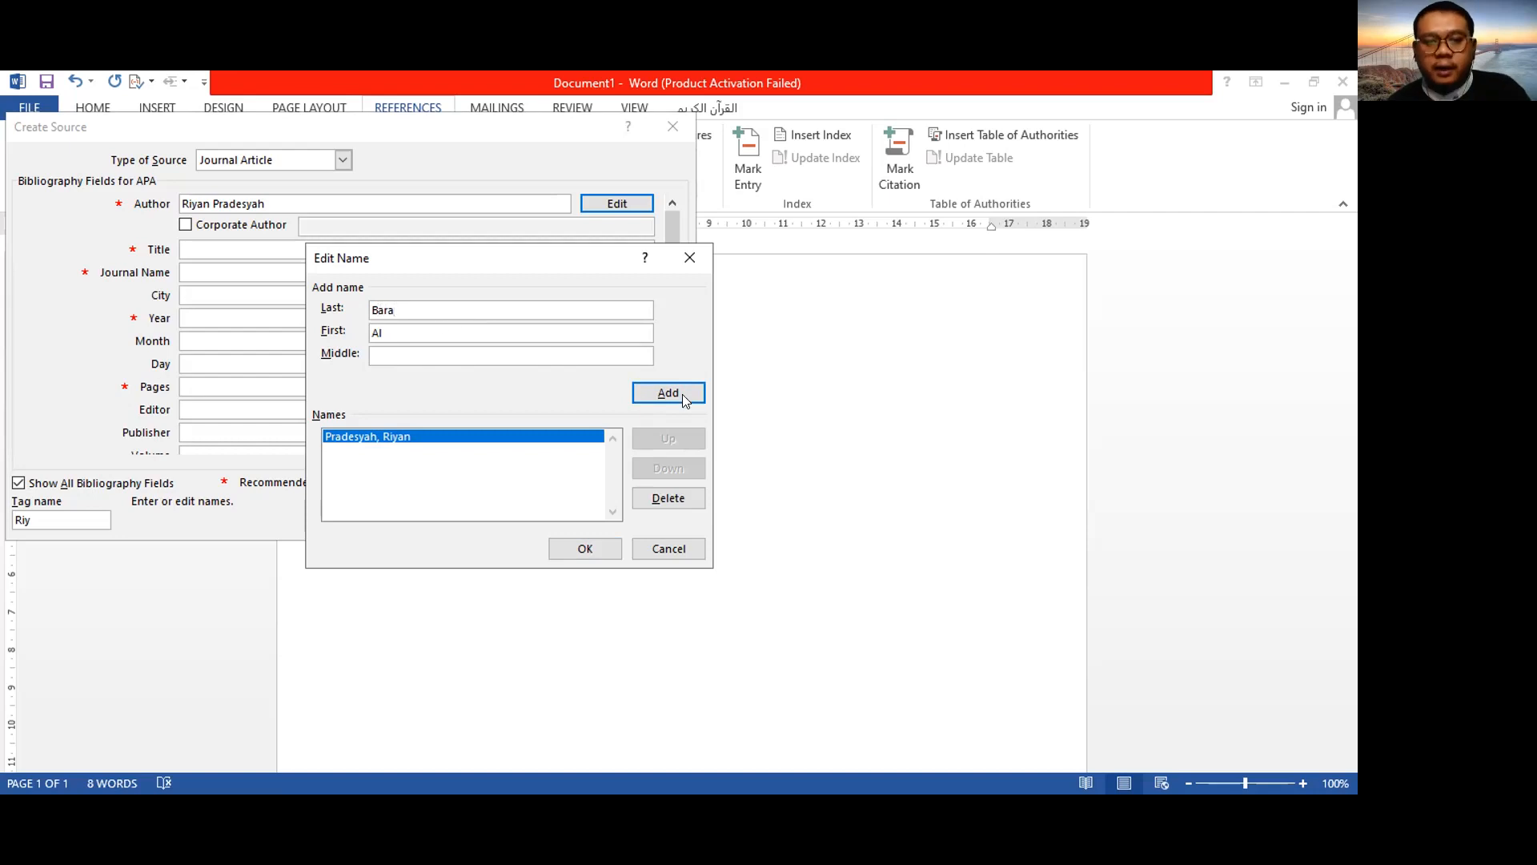
left_click(653, 395)
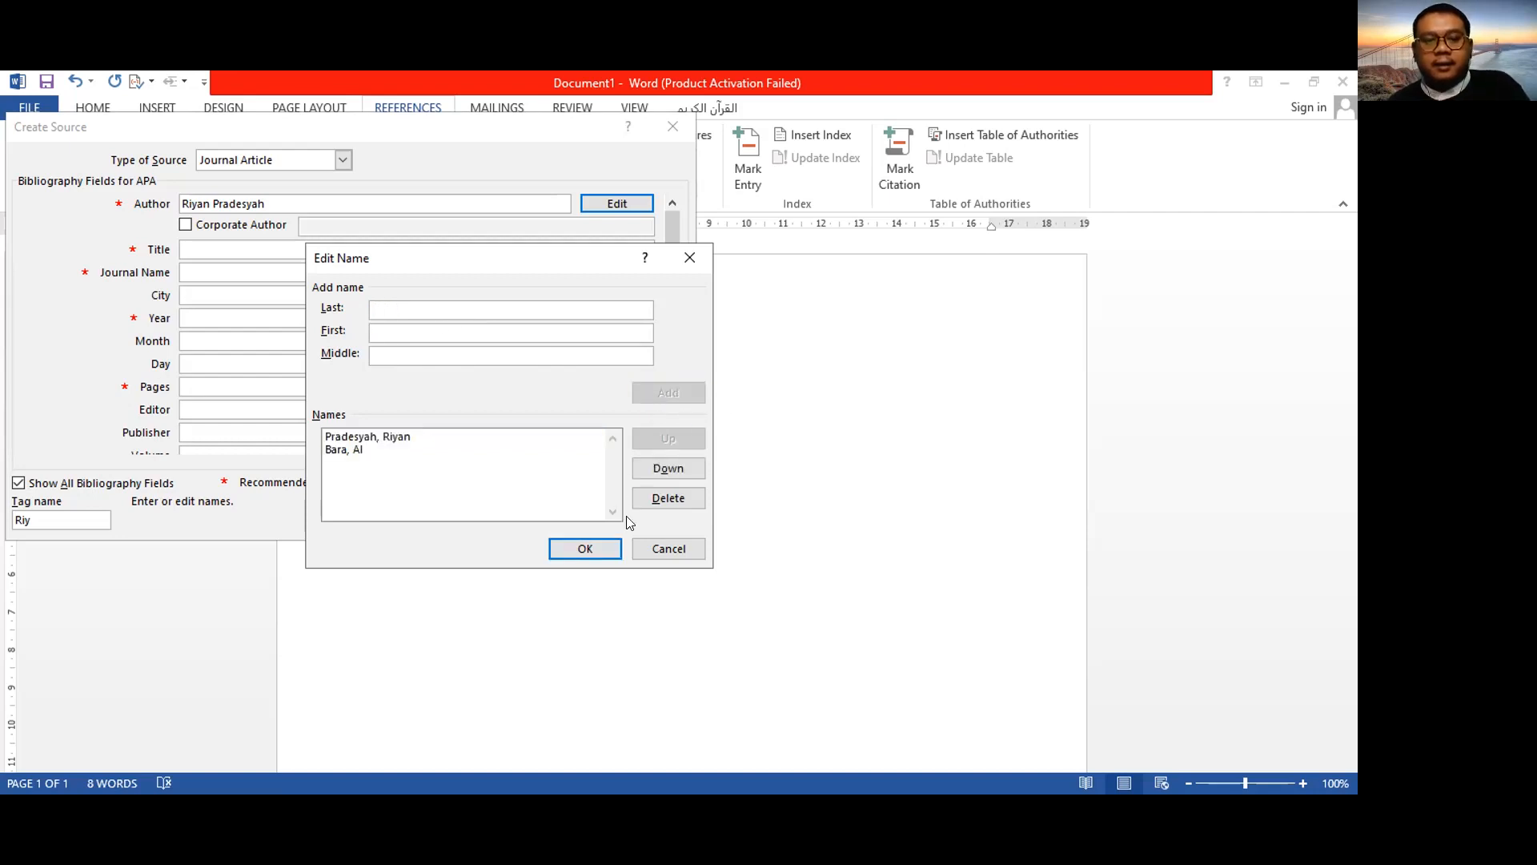
left_click(587, 550)
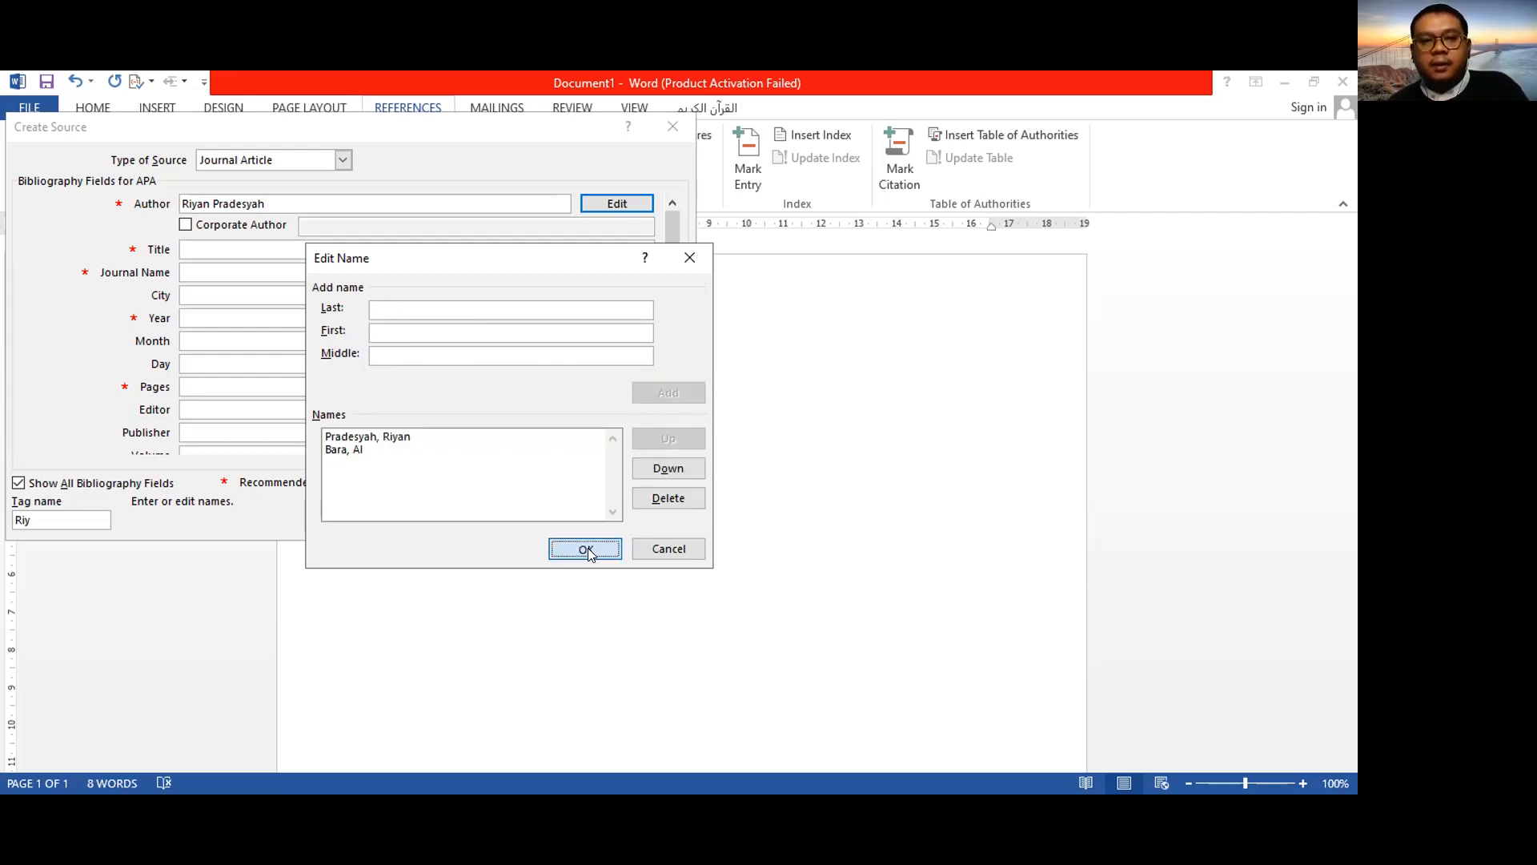
Step: Enter "Pengaruh Nilai Tukar Rupiah Terhadap Harga Saham" as the title of the journal article source
left_click(189, 248)
type("Pengar")
type("uh")
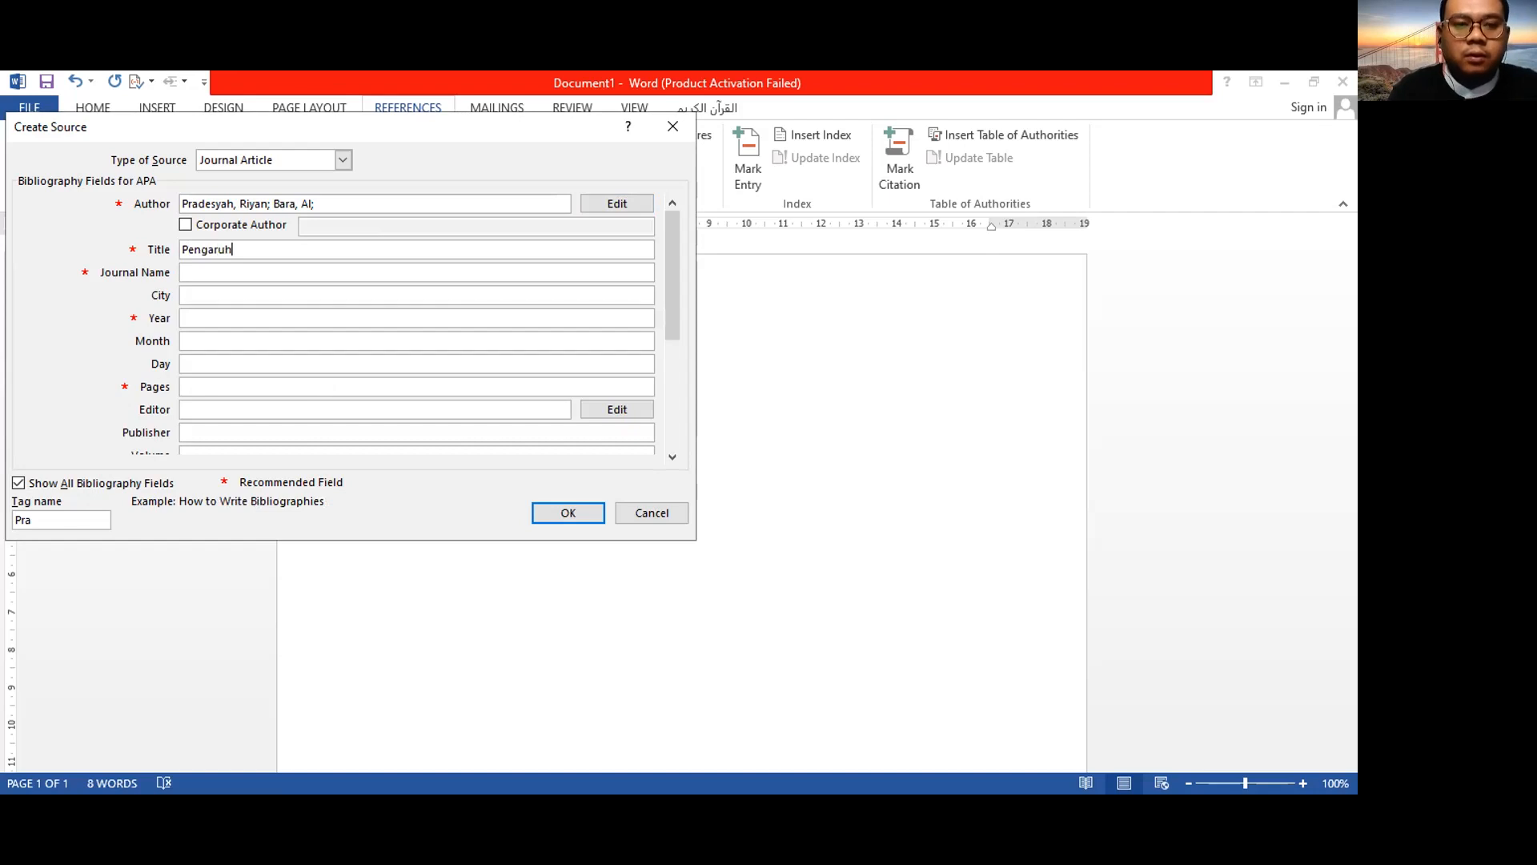
type(" Nilai T")
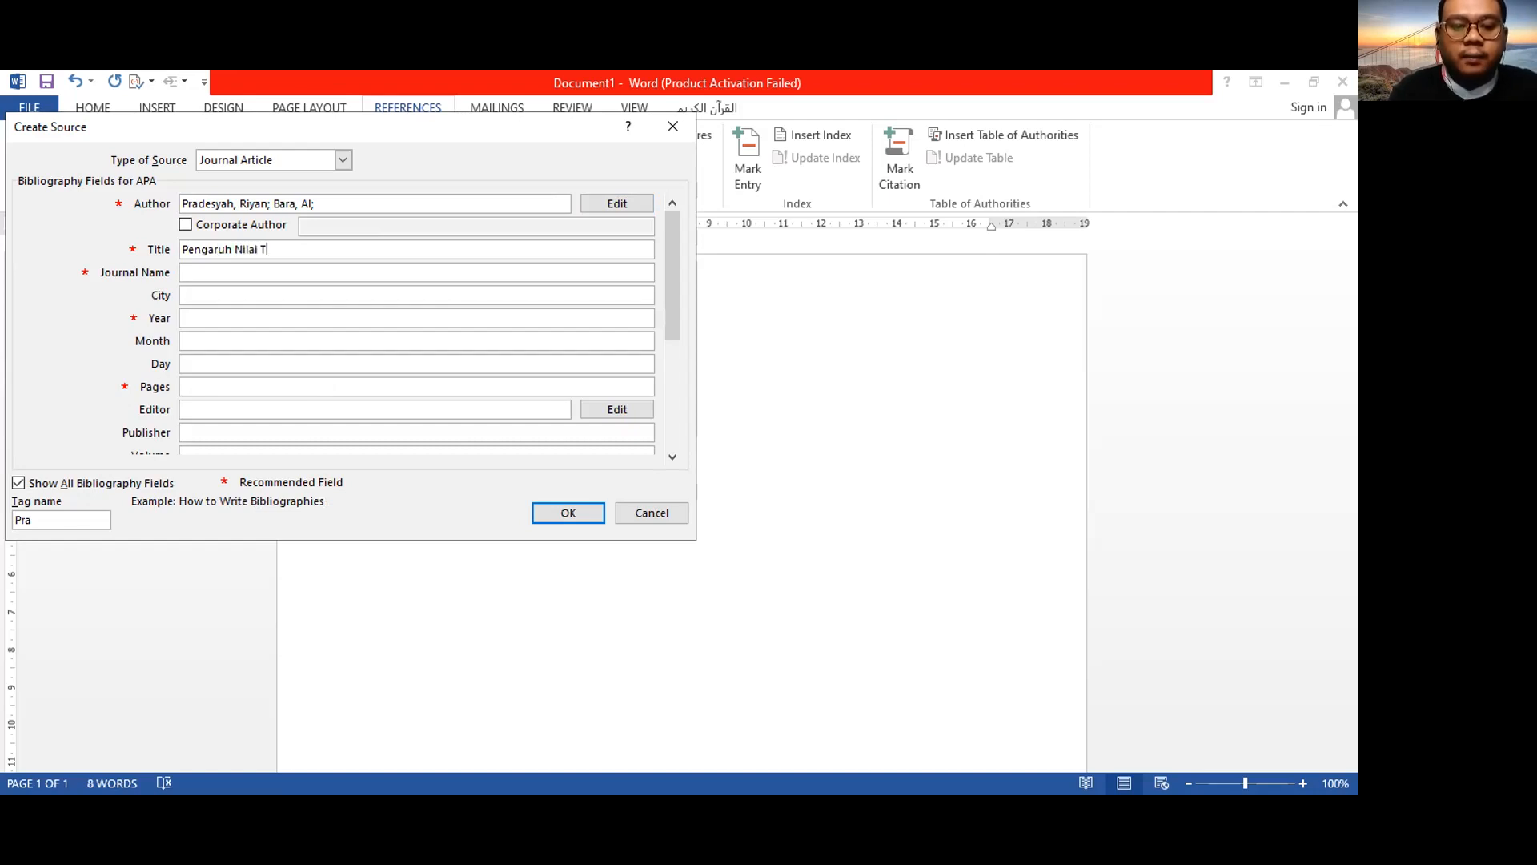
type("ukar Rup")
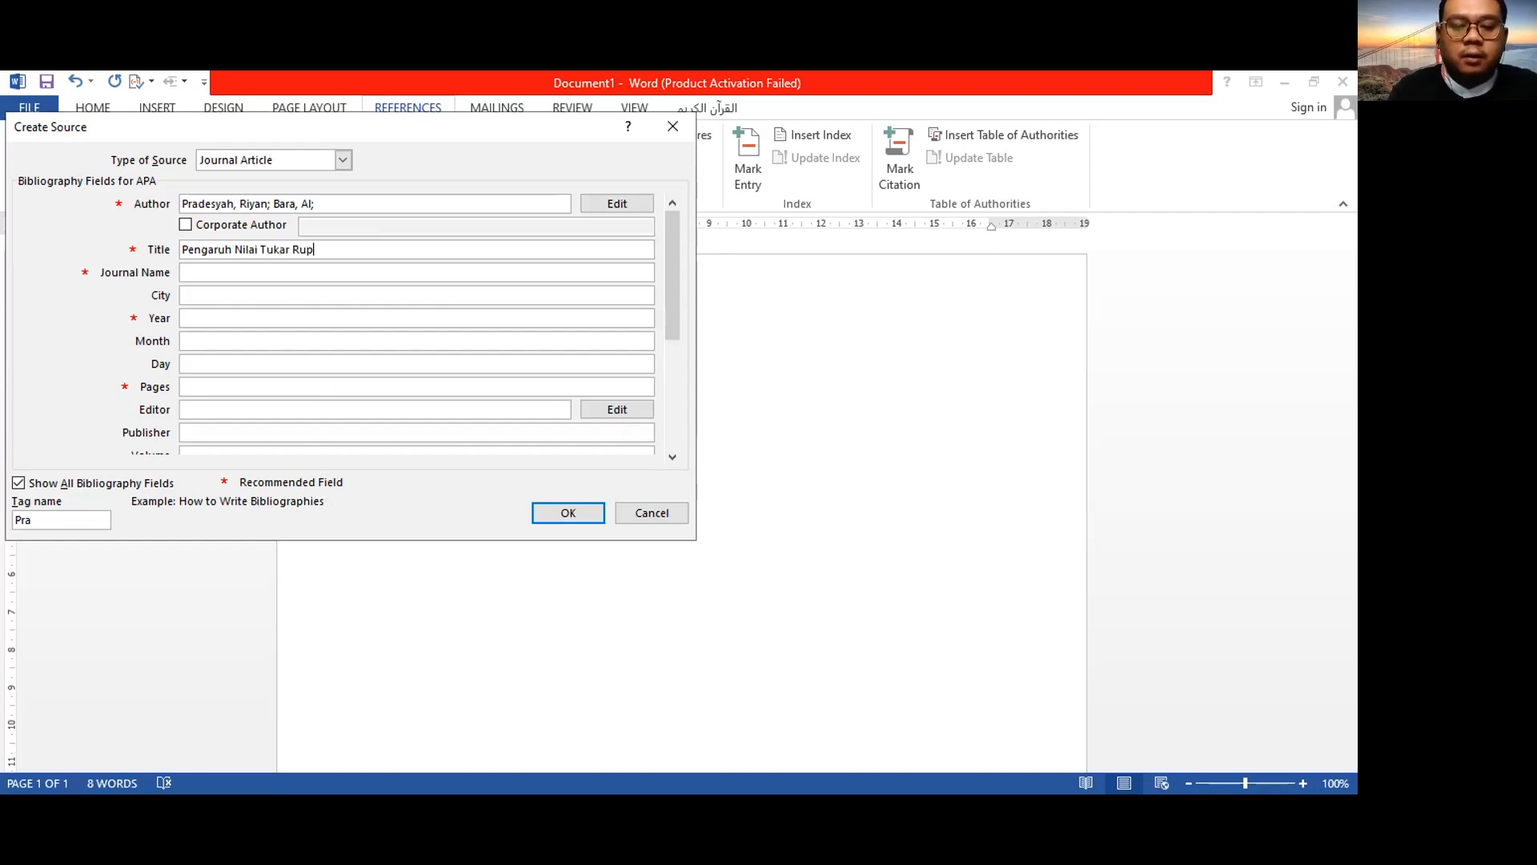
type("iah Terhad")
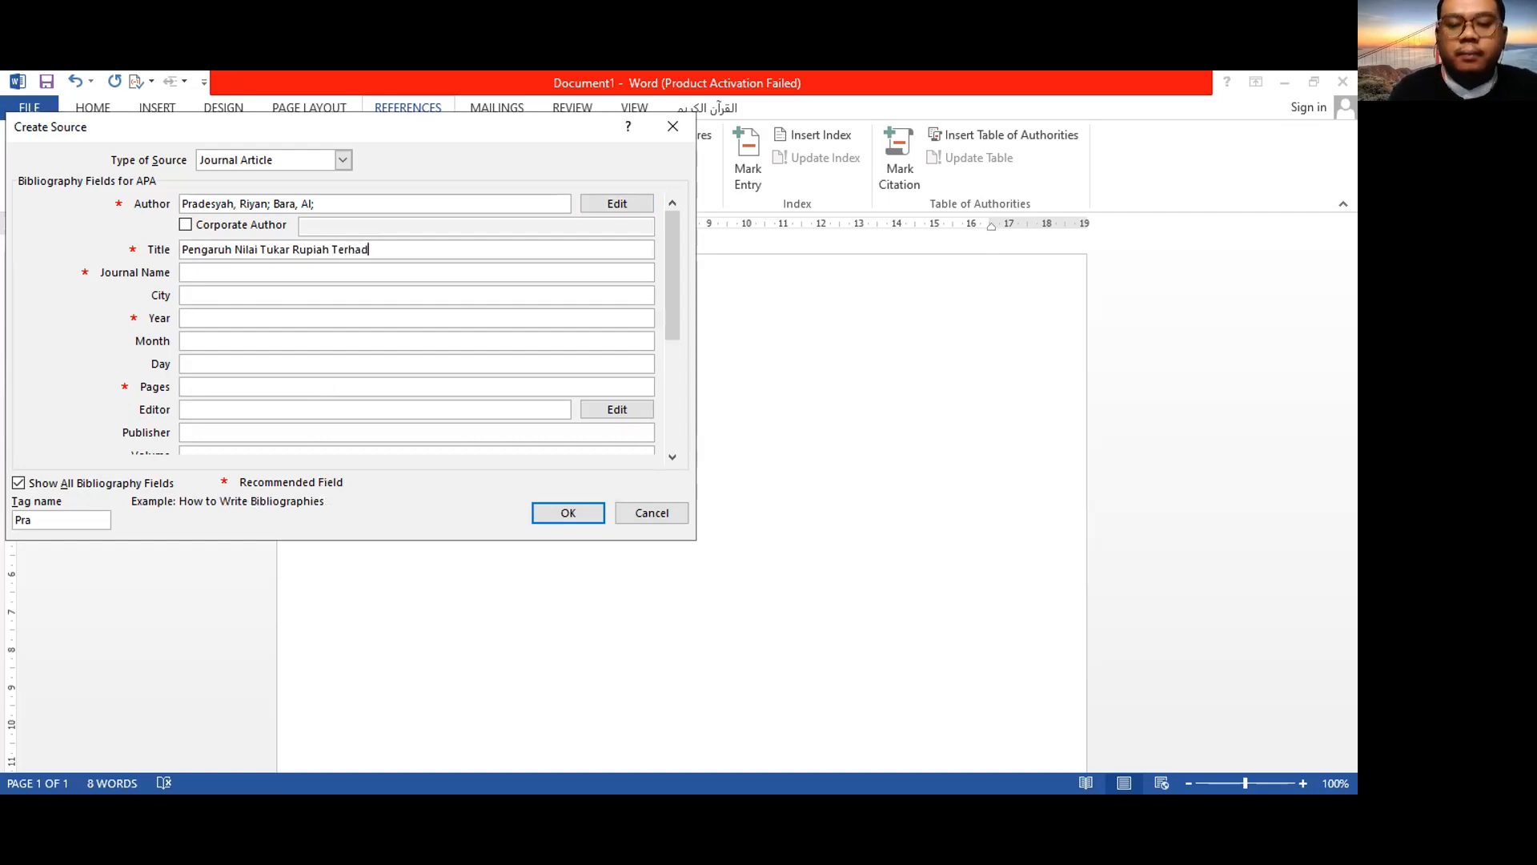
type("ap Harga Saham")
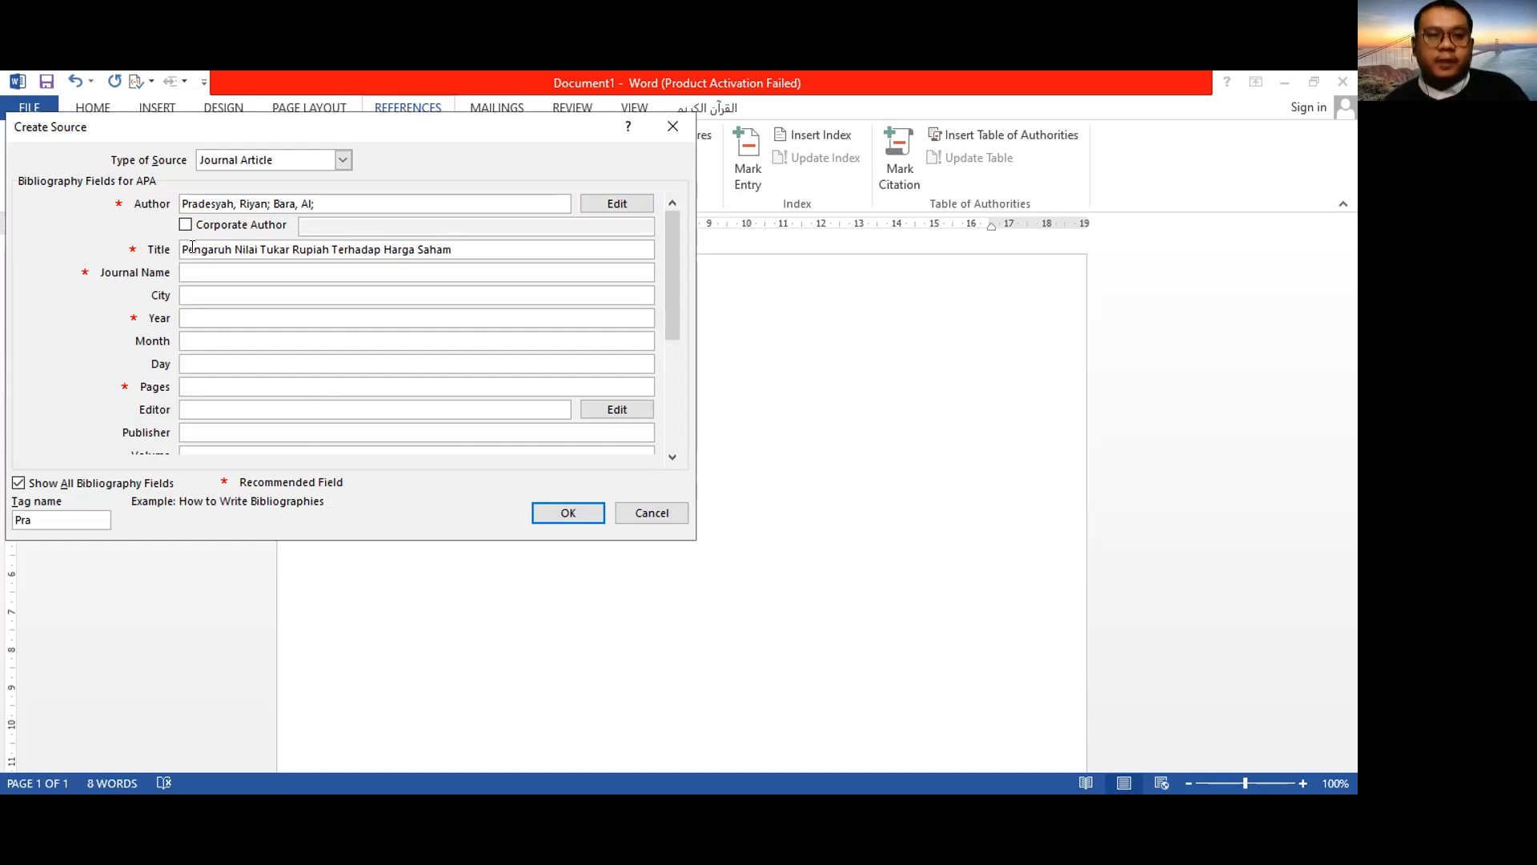
Step: Set the source's journal name to "Aghniya : Jurnal Ekonomi Islam"
left_click(210, 270)
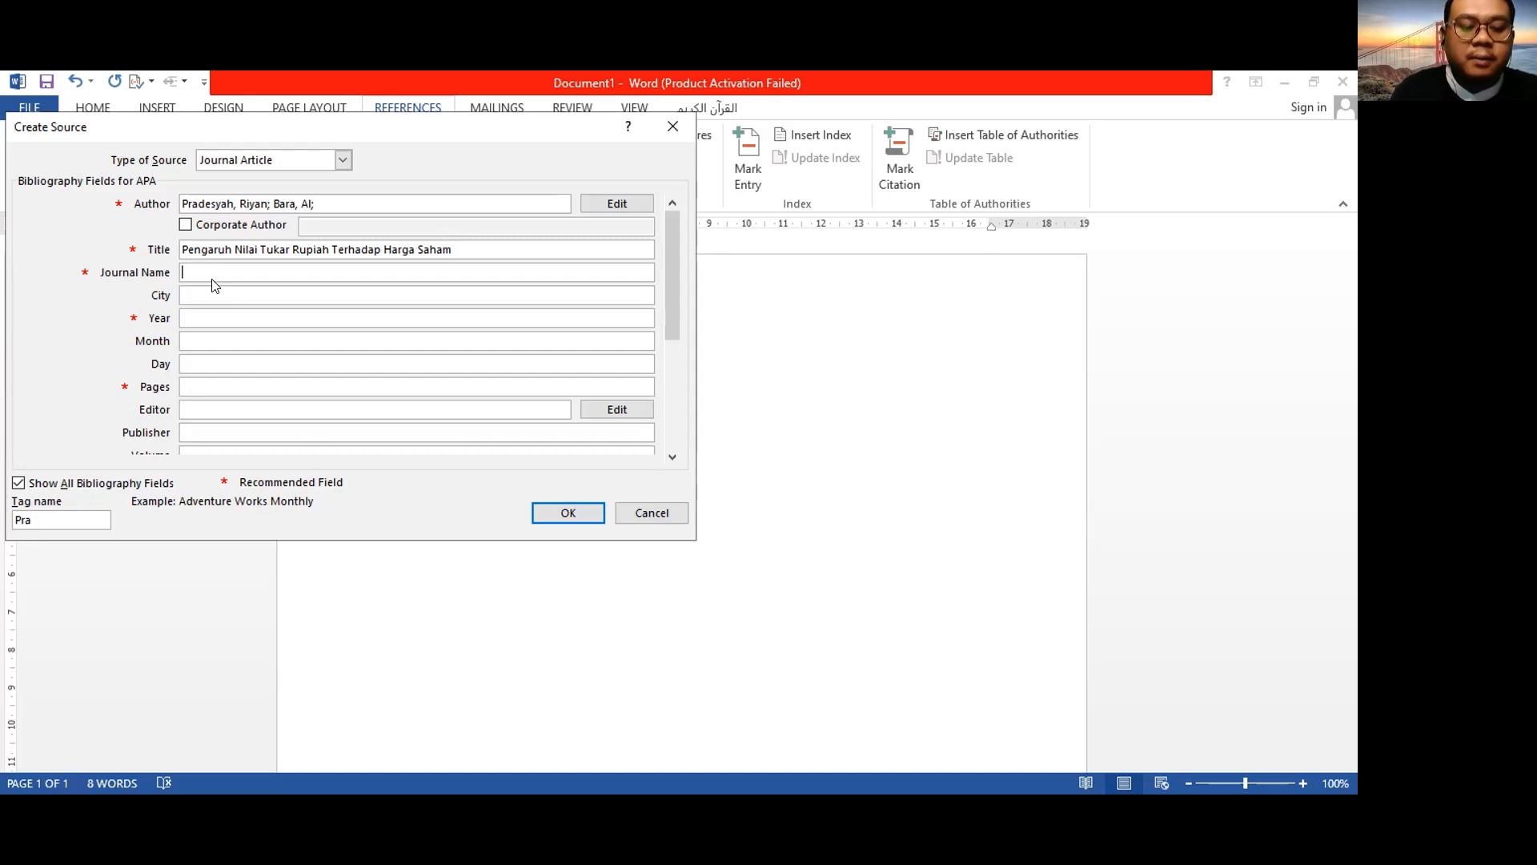
type("Aghn")
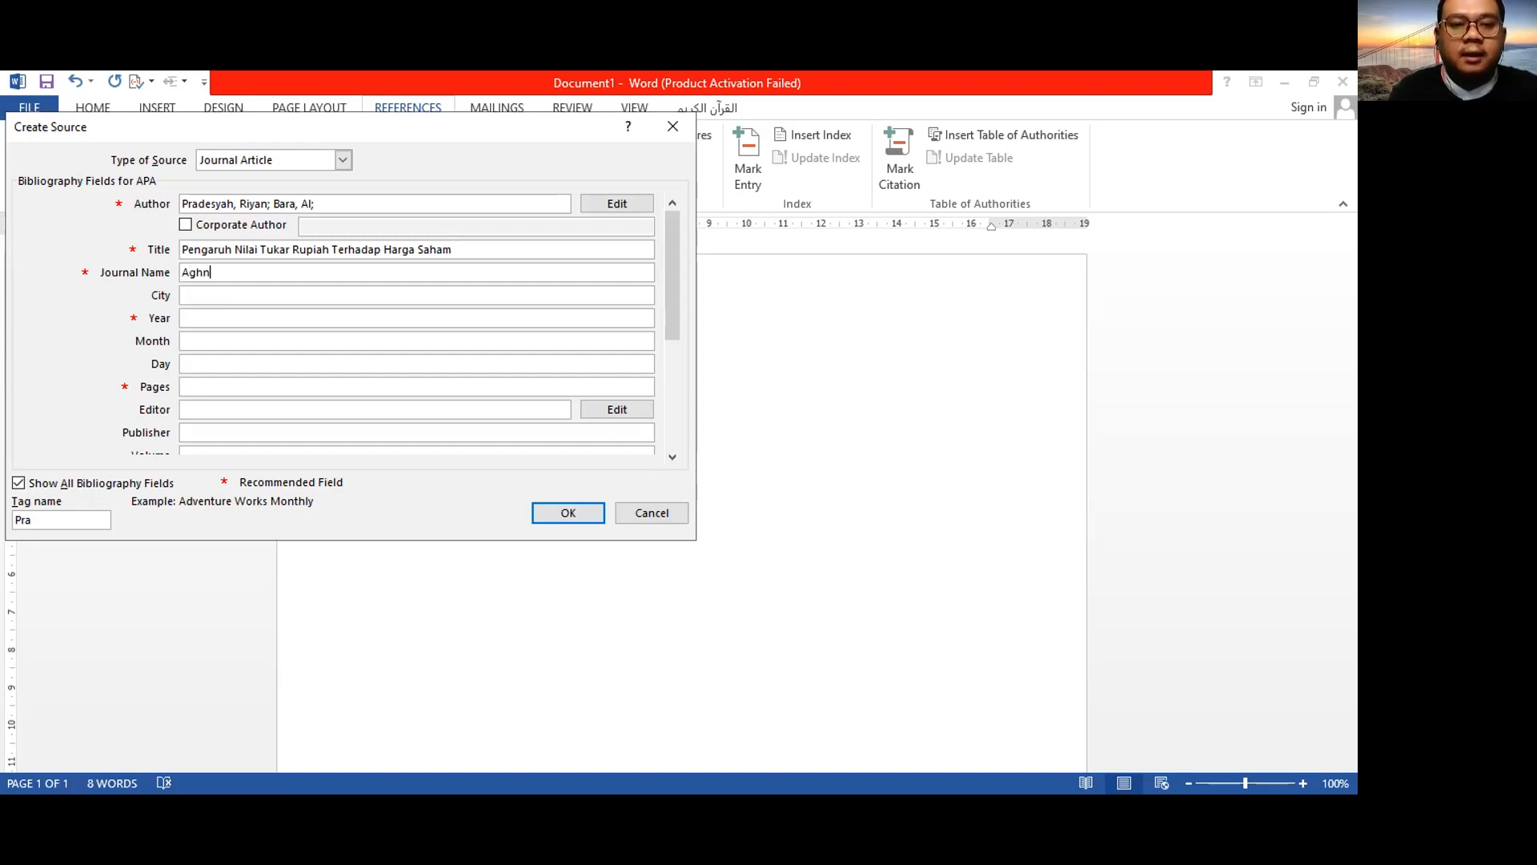
type("iya : Jurnal Ekonomi Islam")
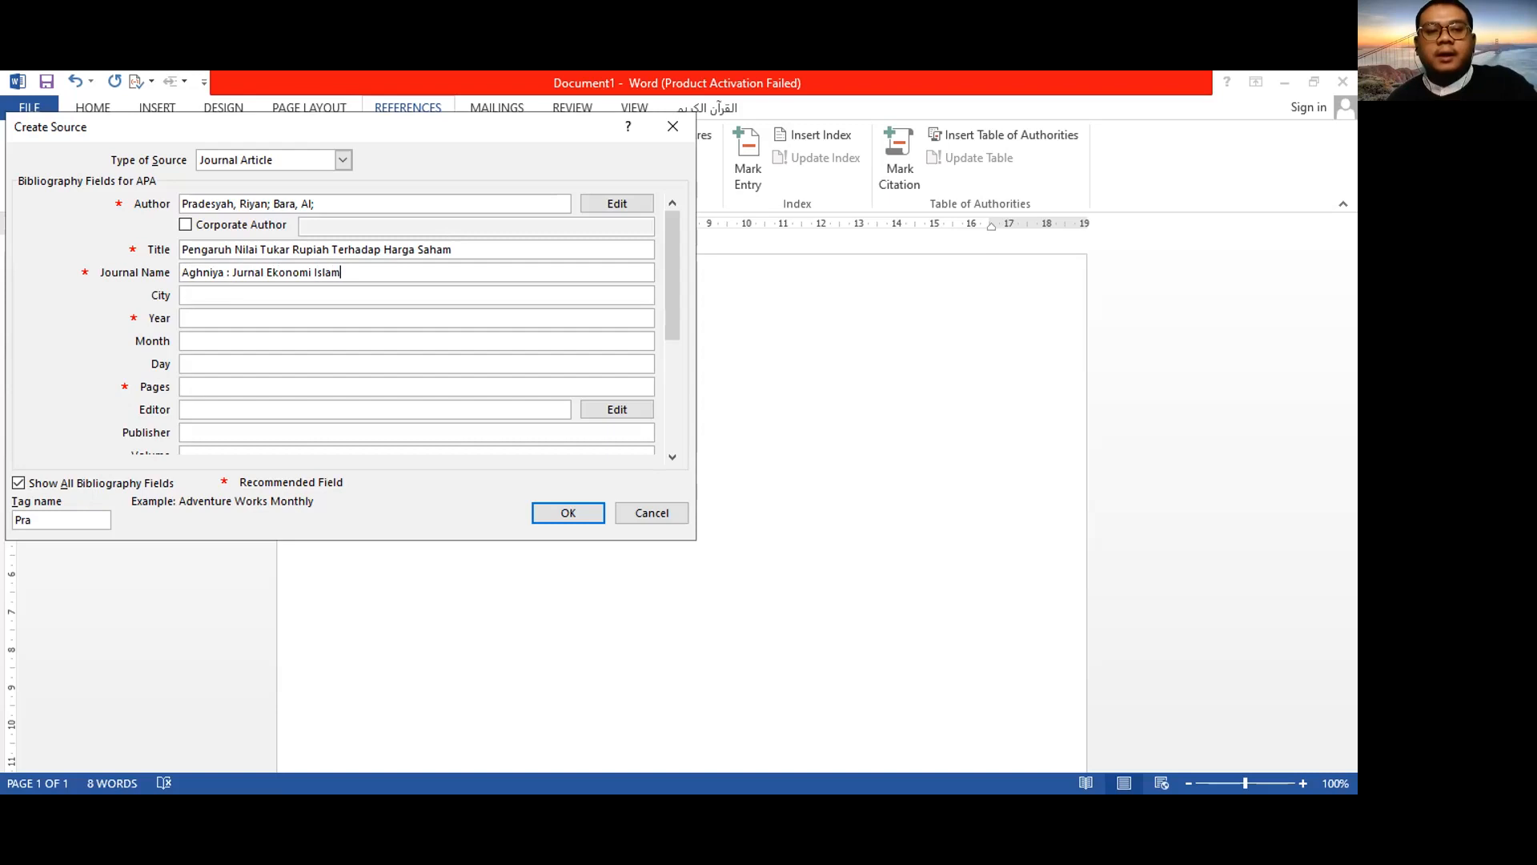
Step: Set the source's year to 2021 and pages to 14-26, and accept the source to insert its citation
left_click(198, 317)
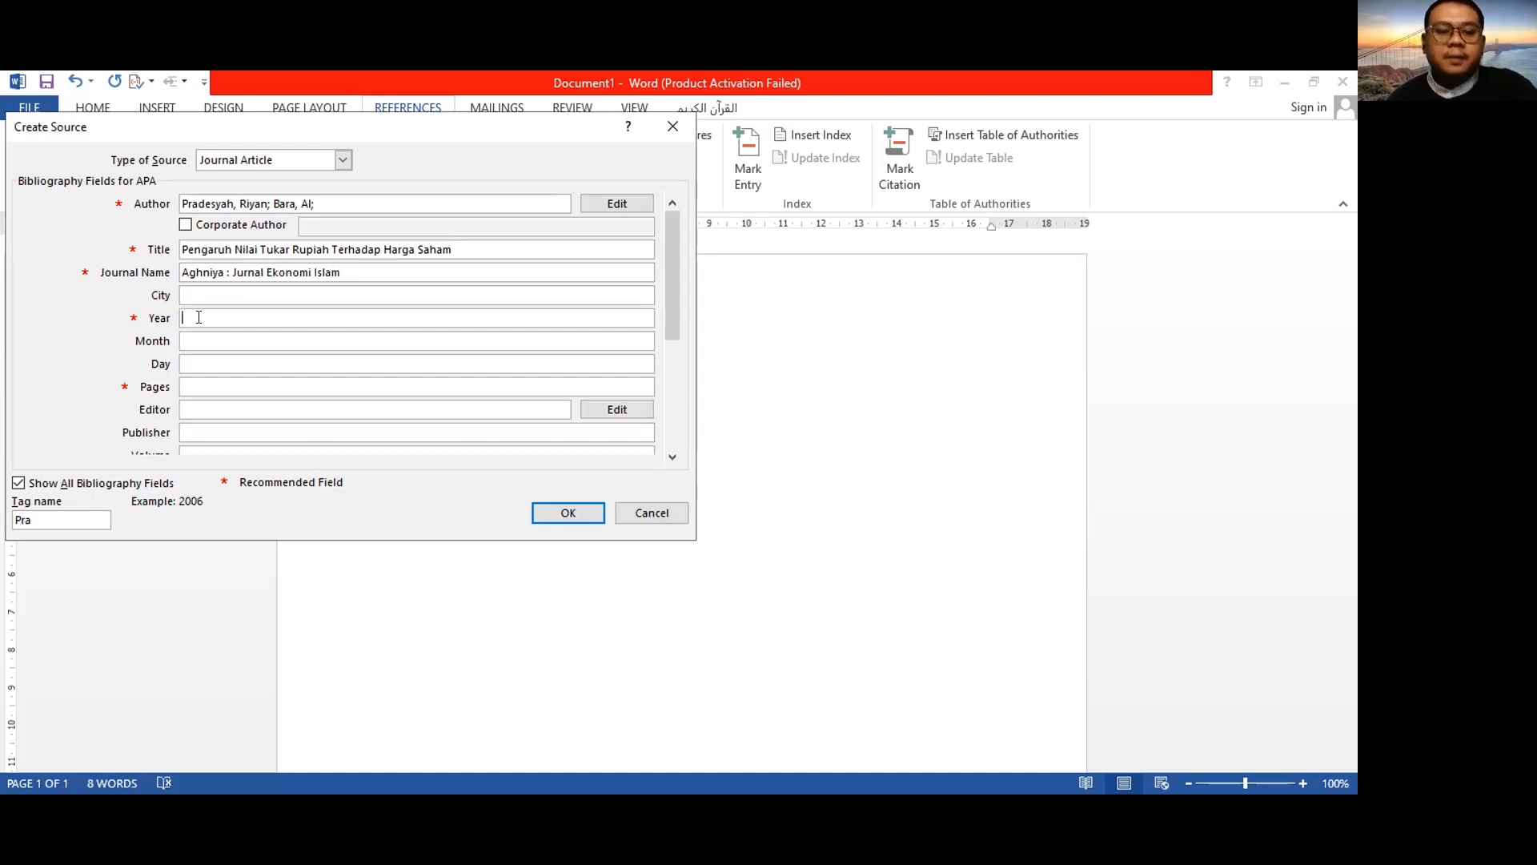
type("2021")
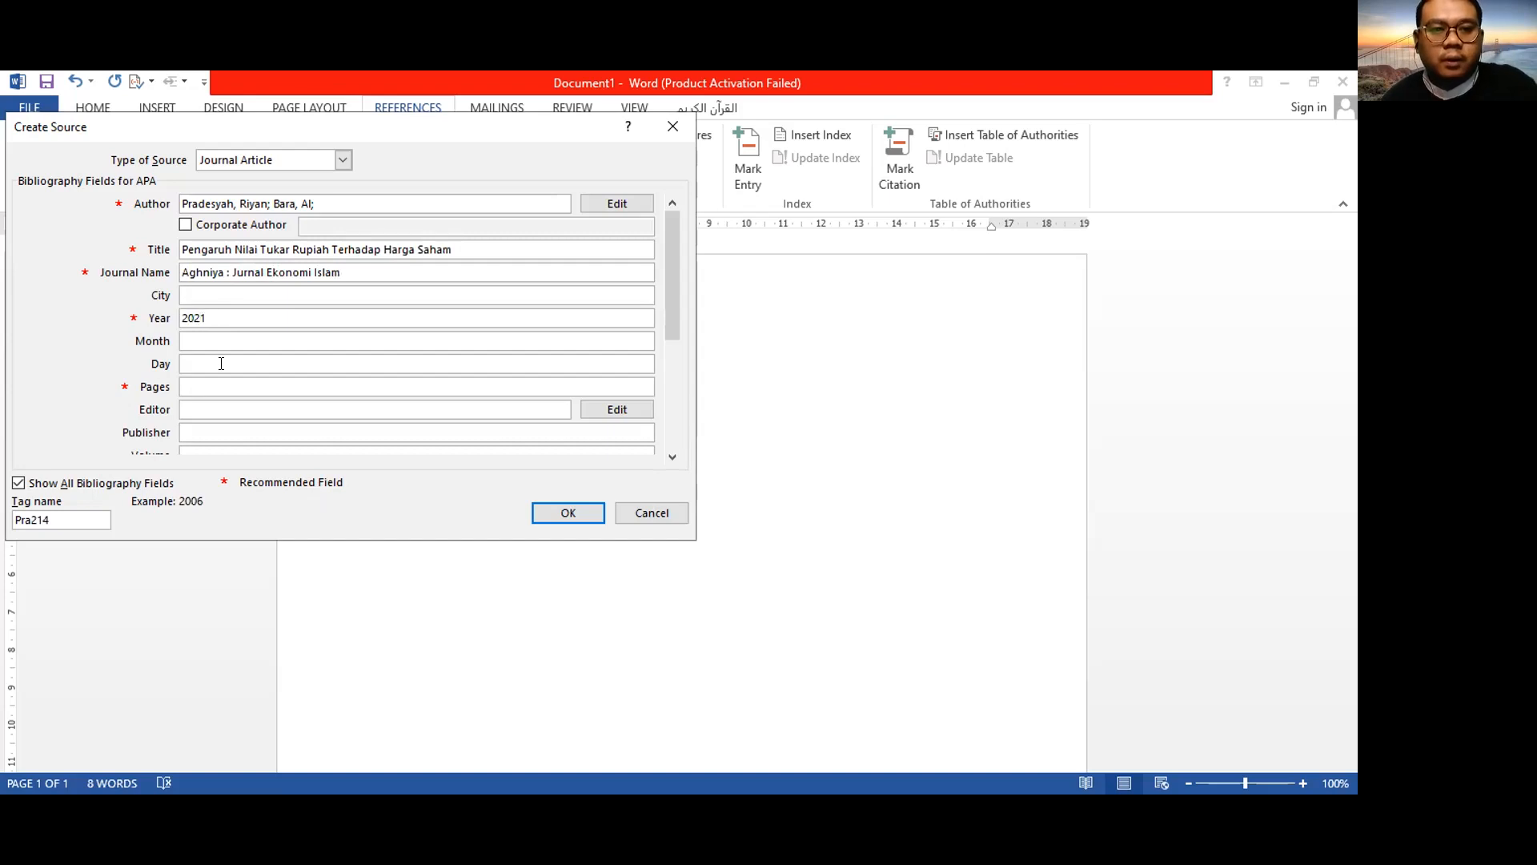
left_click(206, 386)
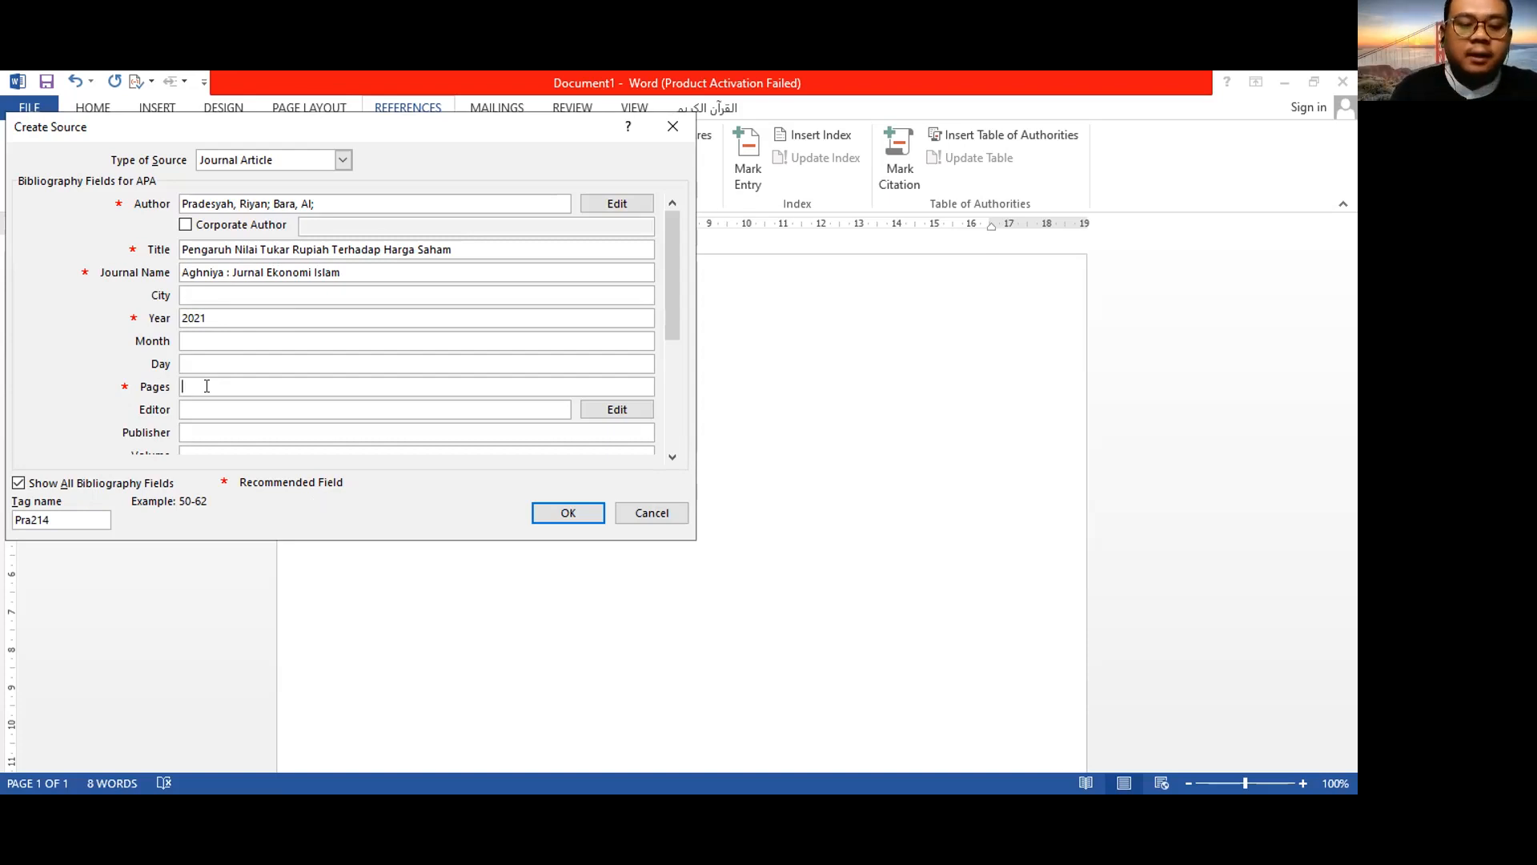
type("14")
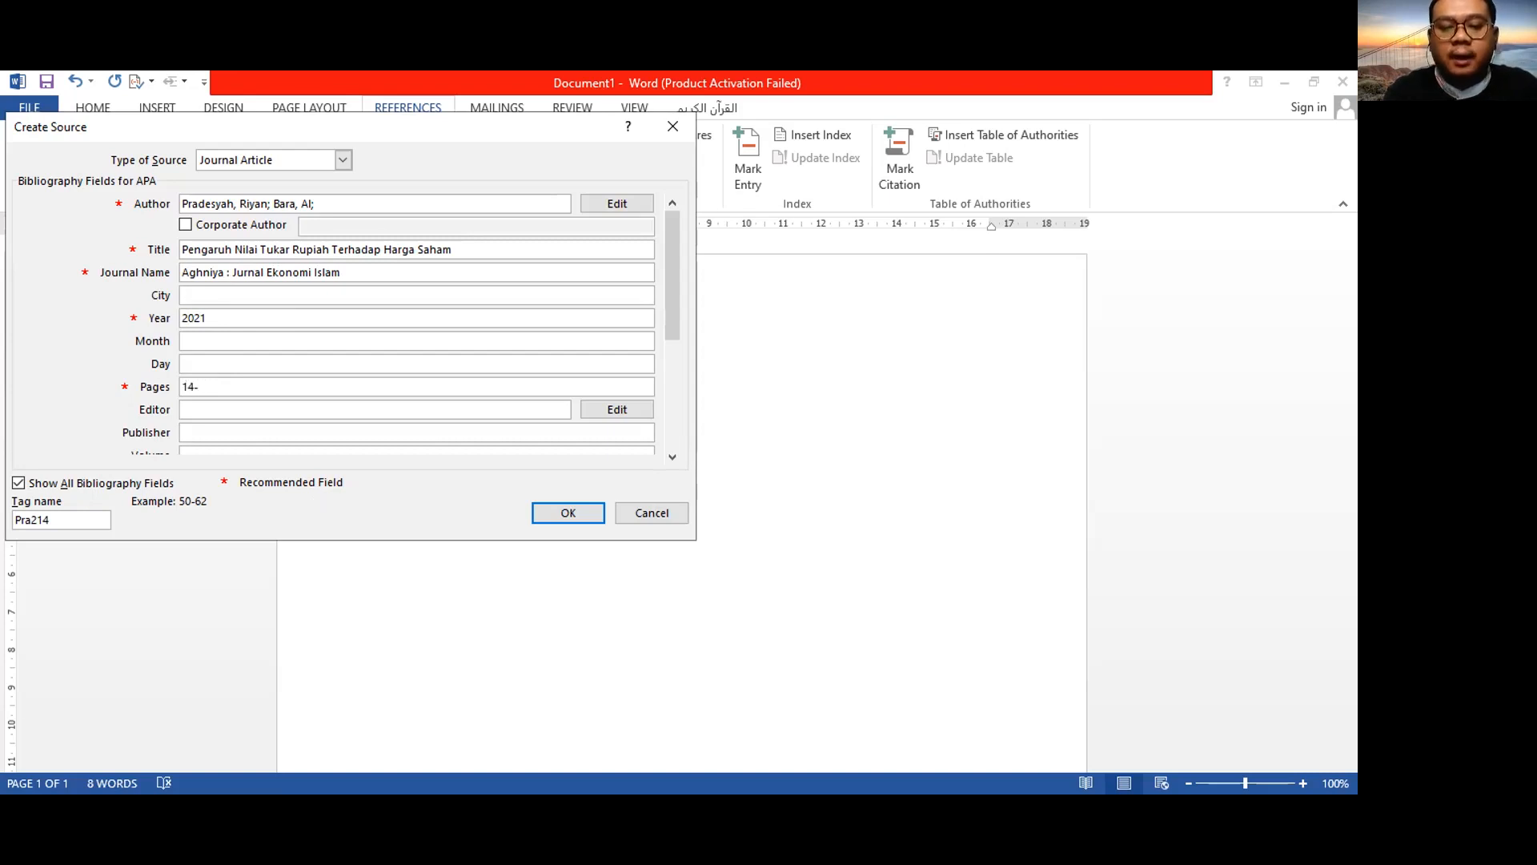
type("-2")
type("62")
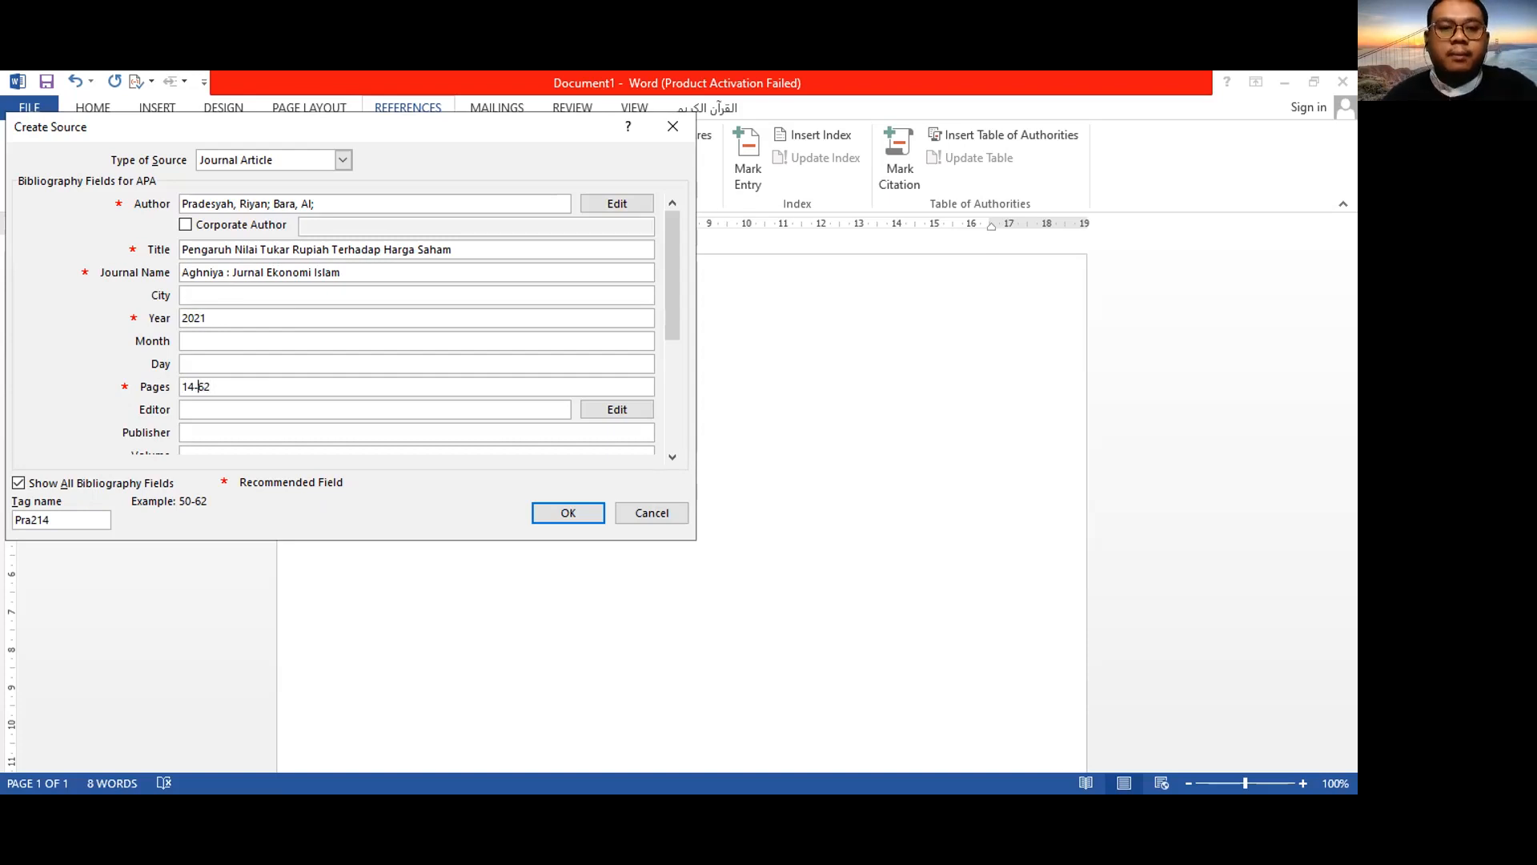
key("BackSpace")
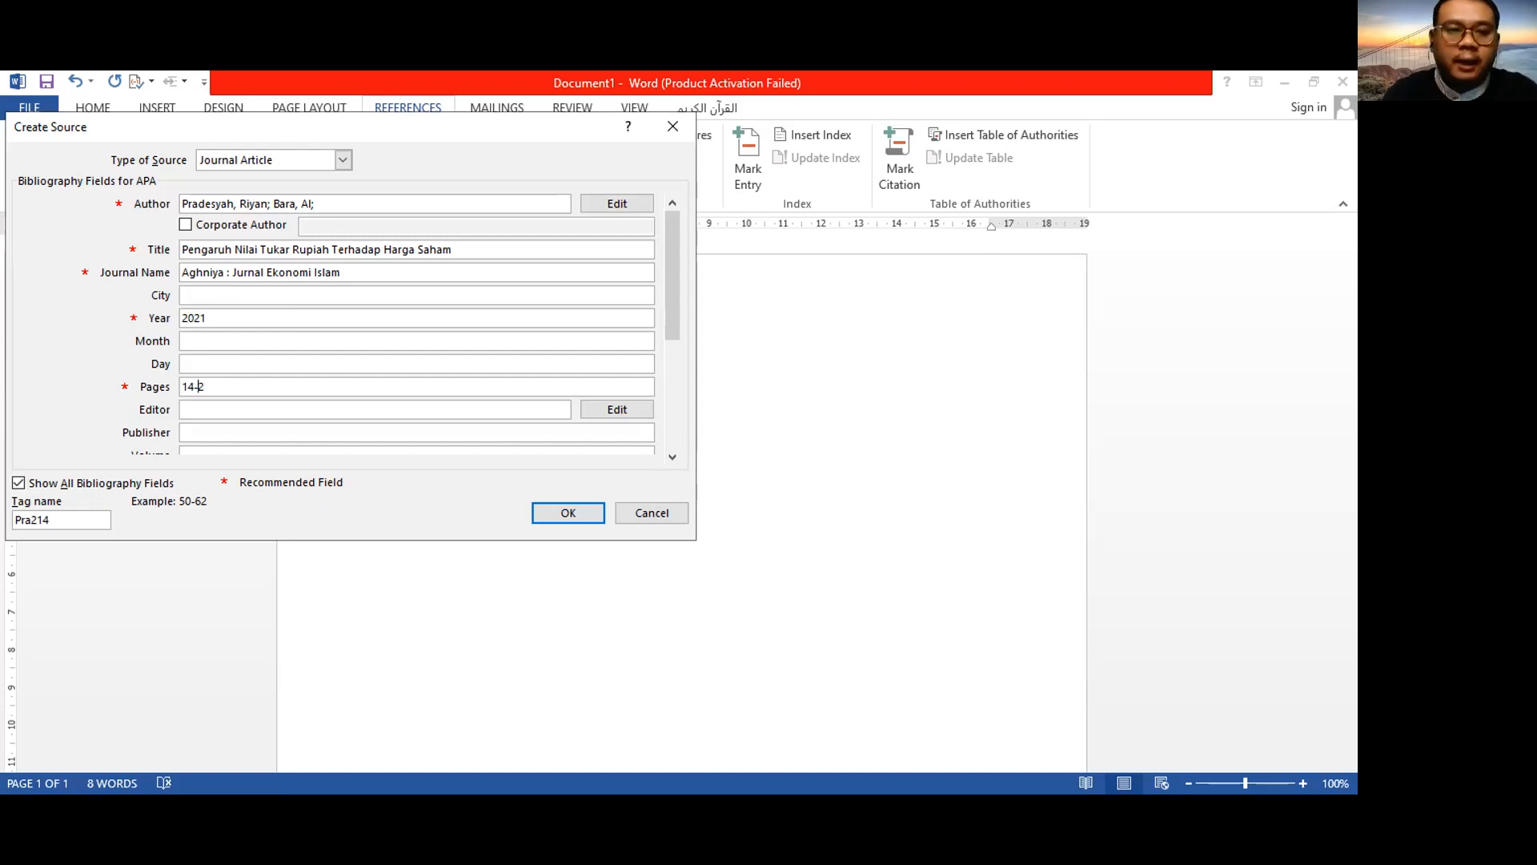
type("26")
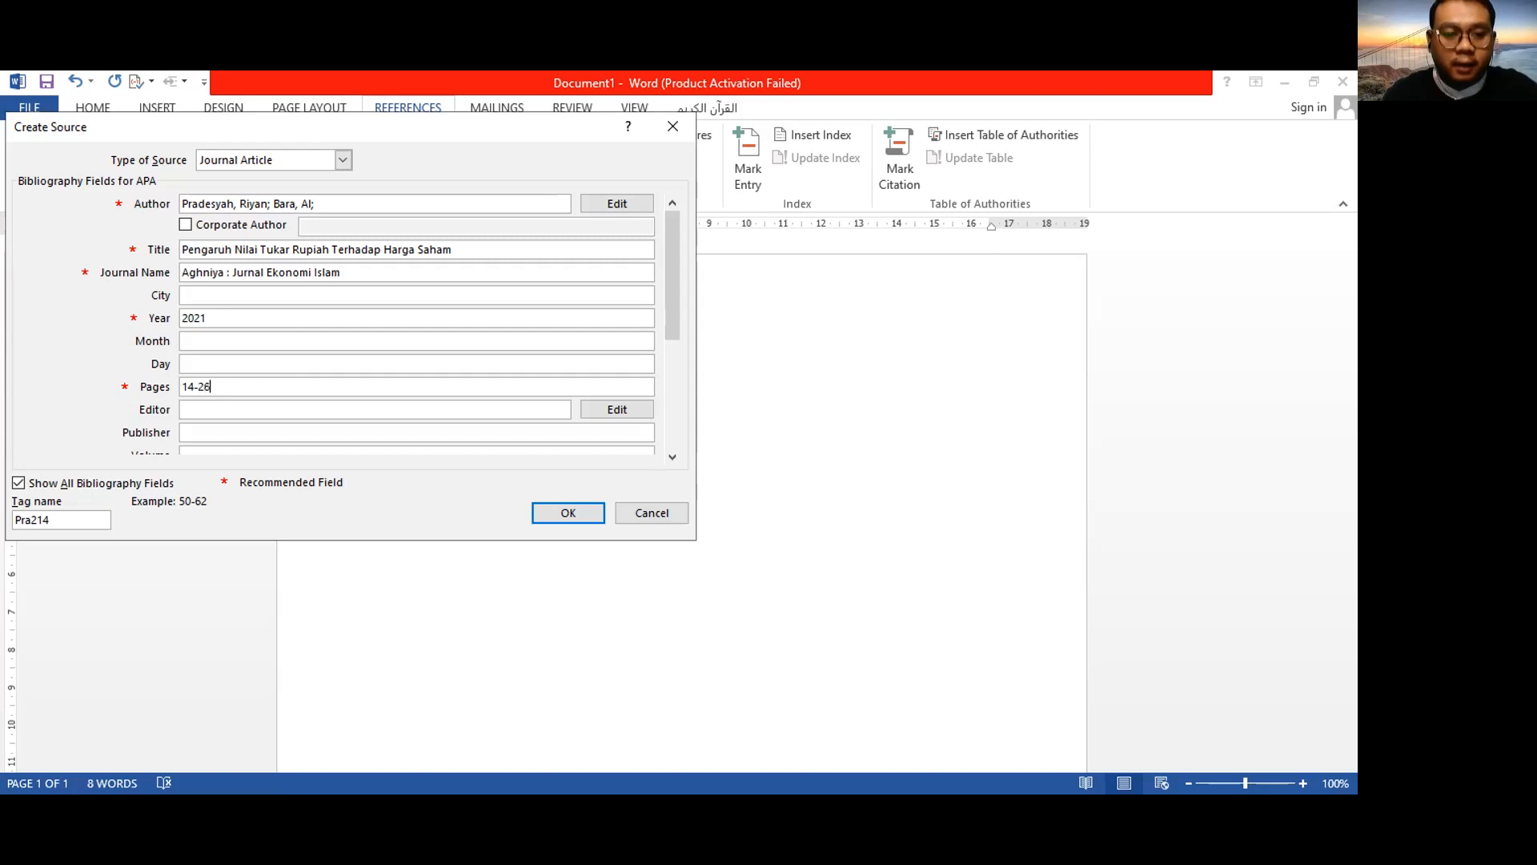
mouse_move(674, 284)
left_mouse_down()
mouse_move(682, 383)
mouse_move(663, 282)
left_mouse_up()
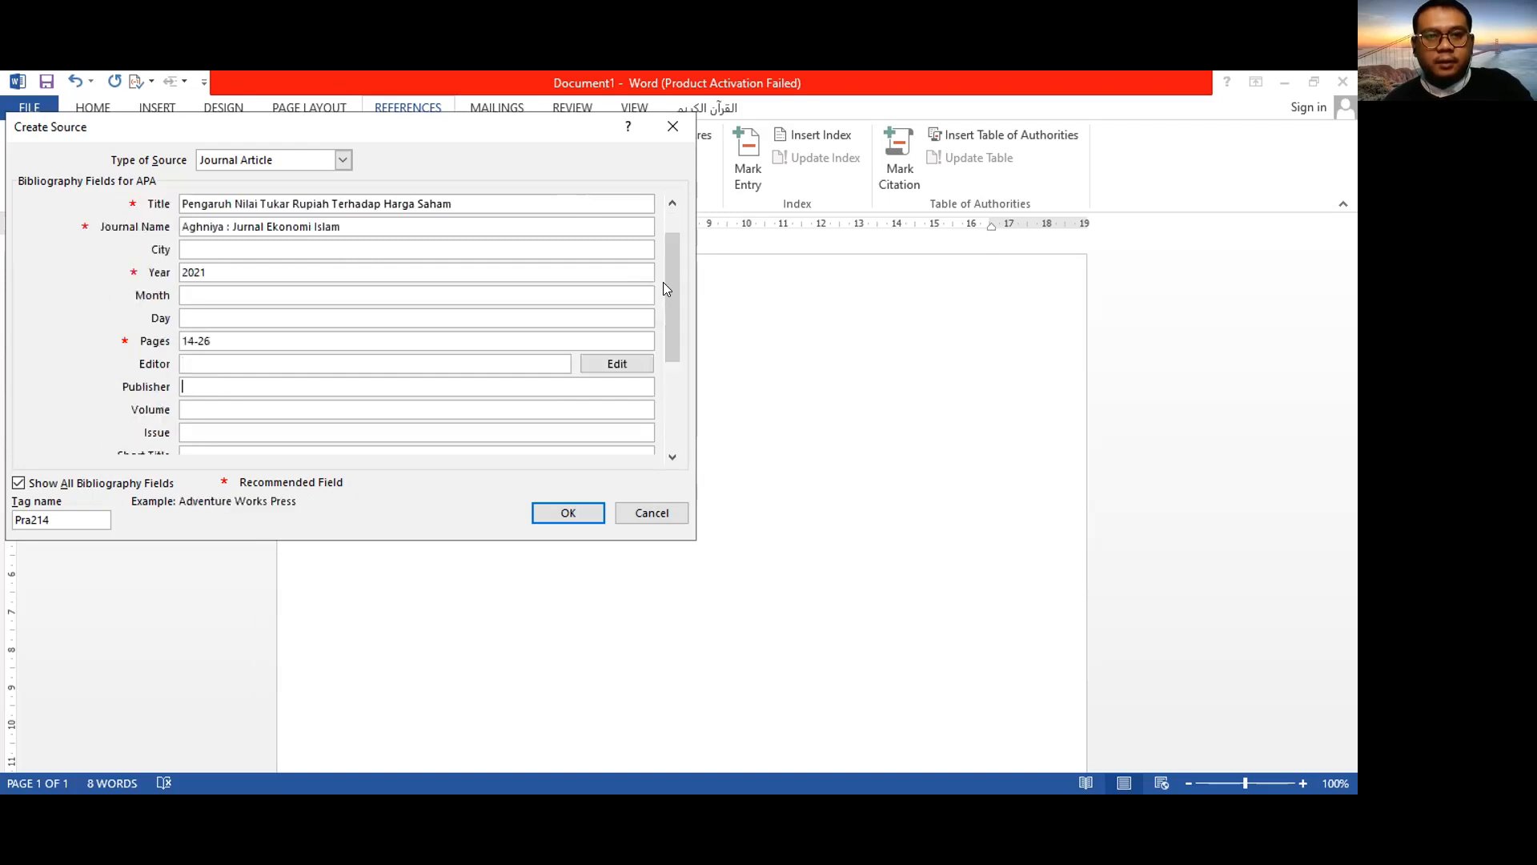
left_click(567, 514)
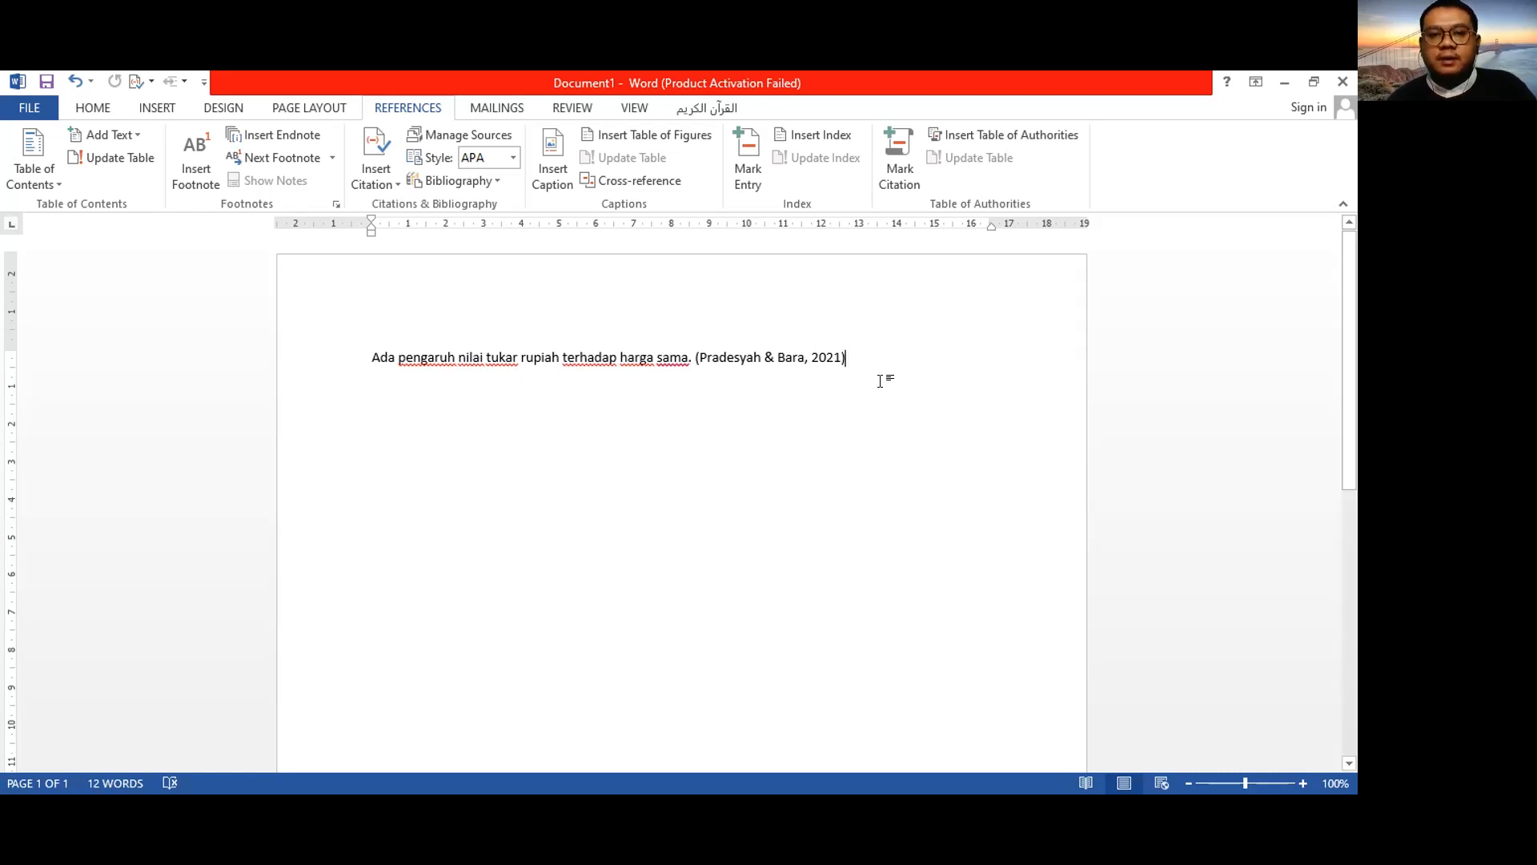
Step: Add a second sentence reading "Pengaruh npf terhadap laba" on a new line below the cited sentence
key("Return")
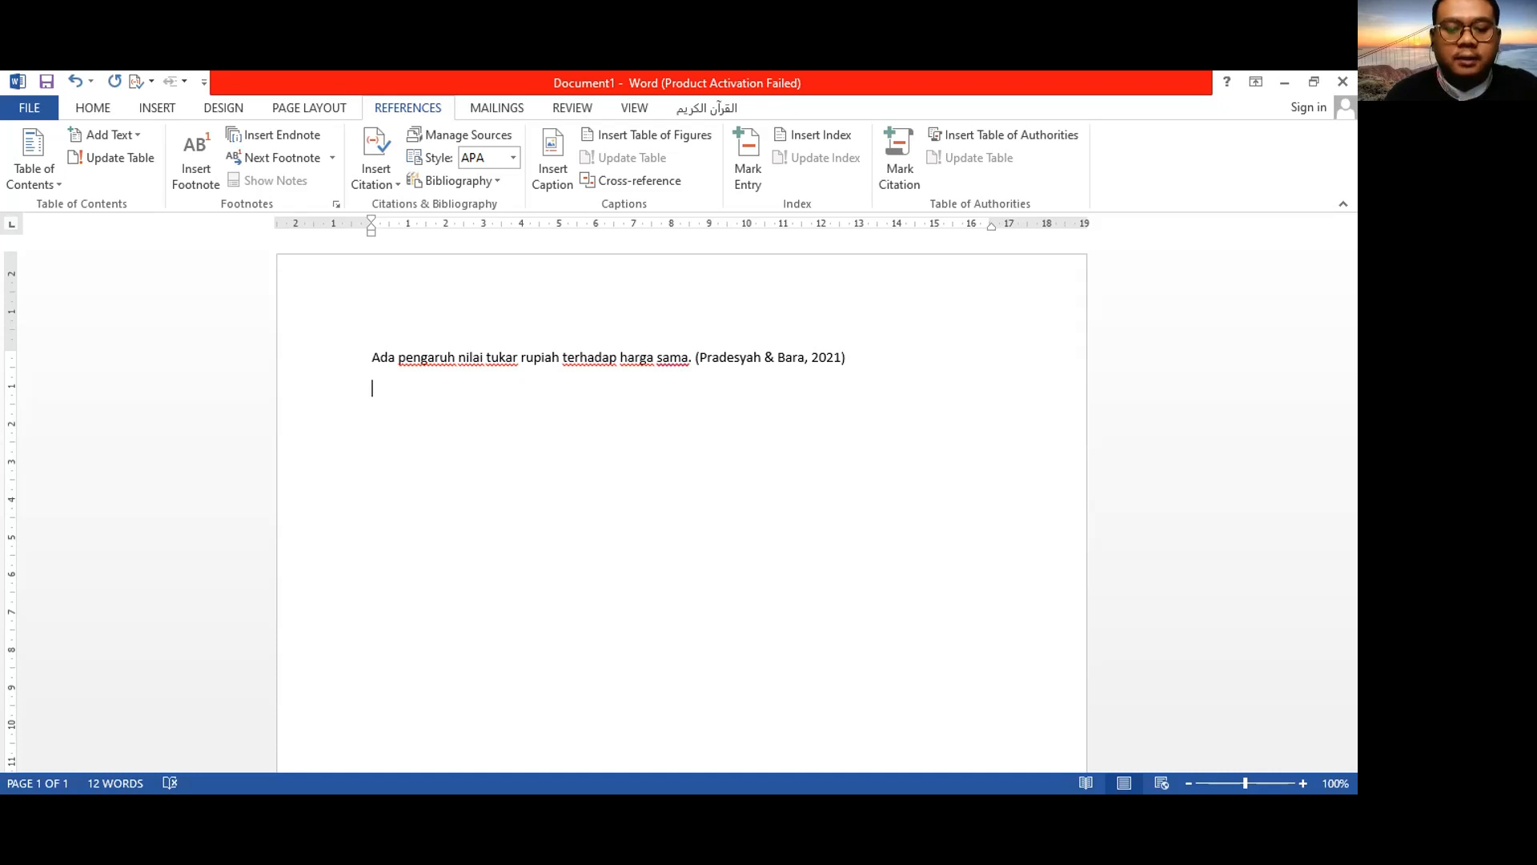
type("pengaruh e")
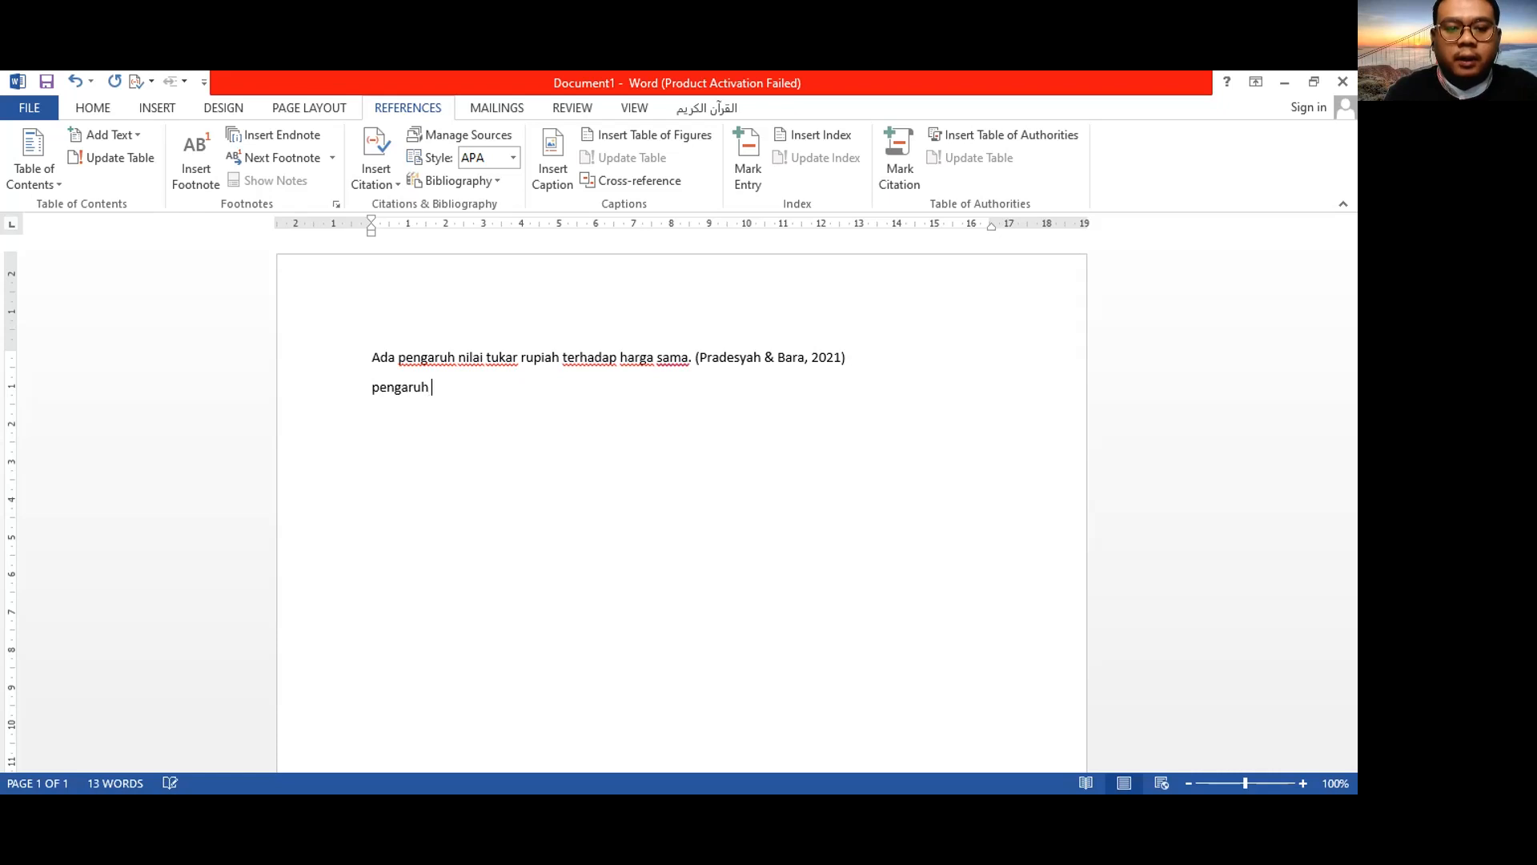
key("BackSpace")
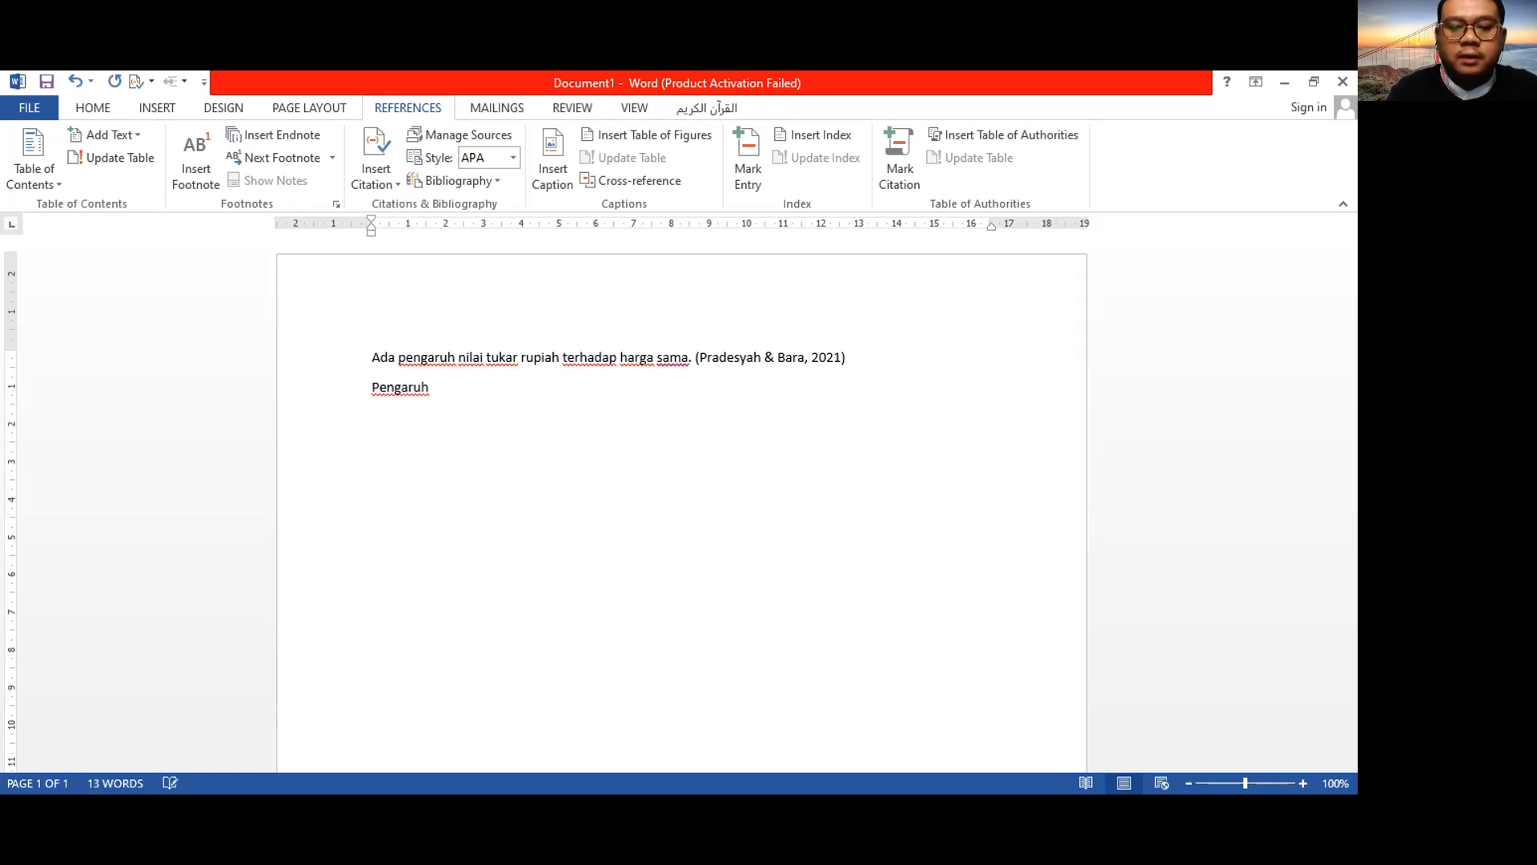
type("np")
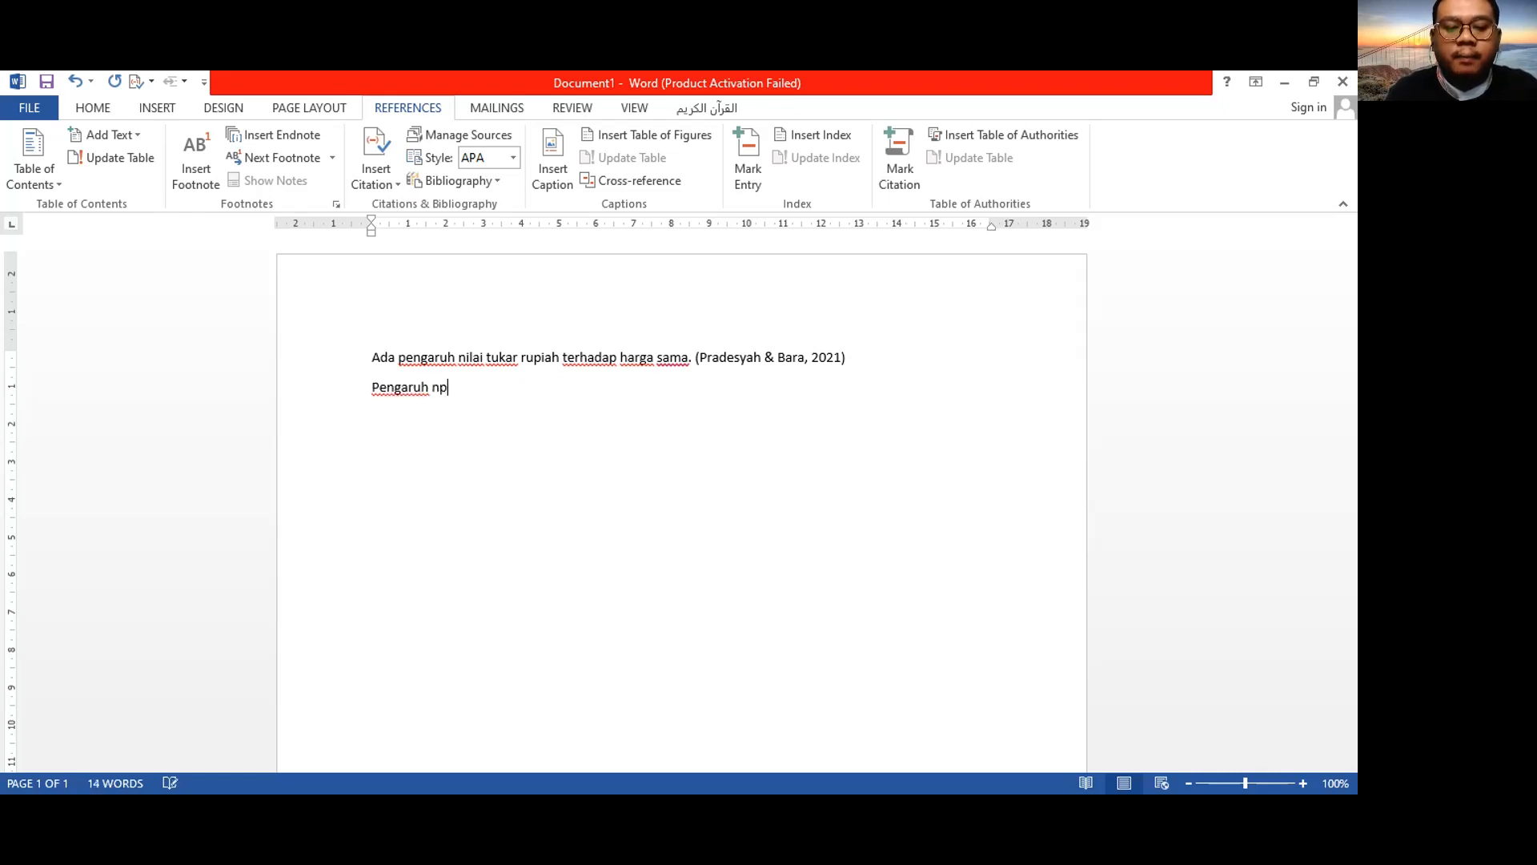
type("f terhad")
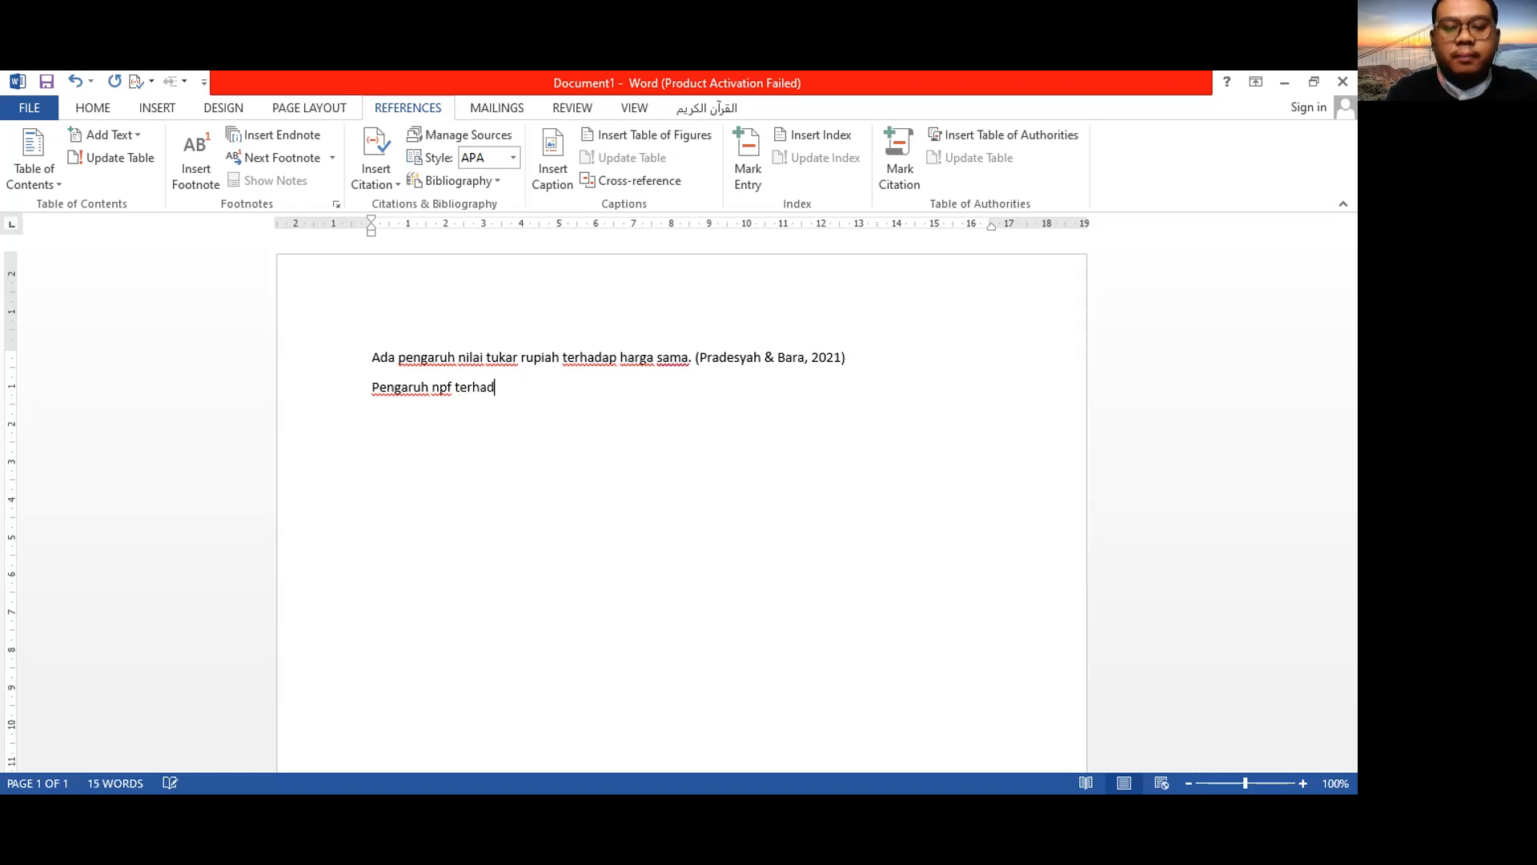
type("ap laba")
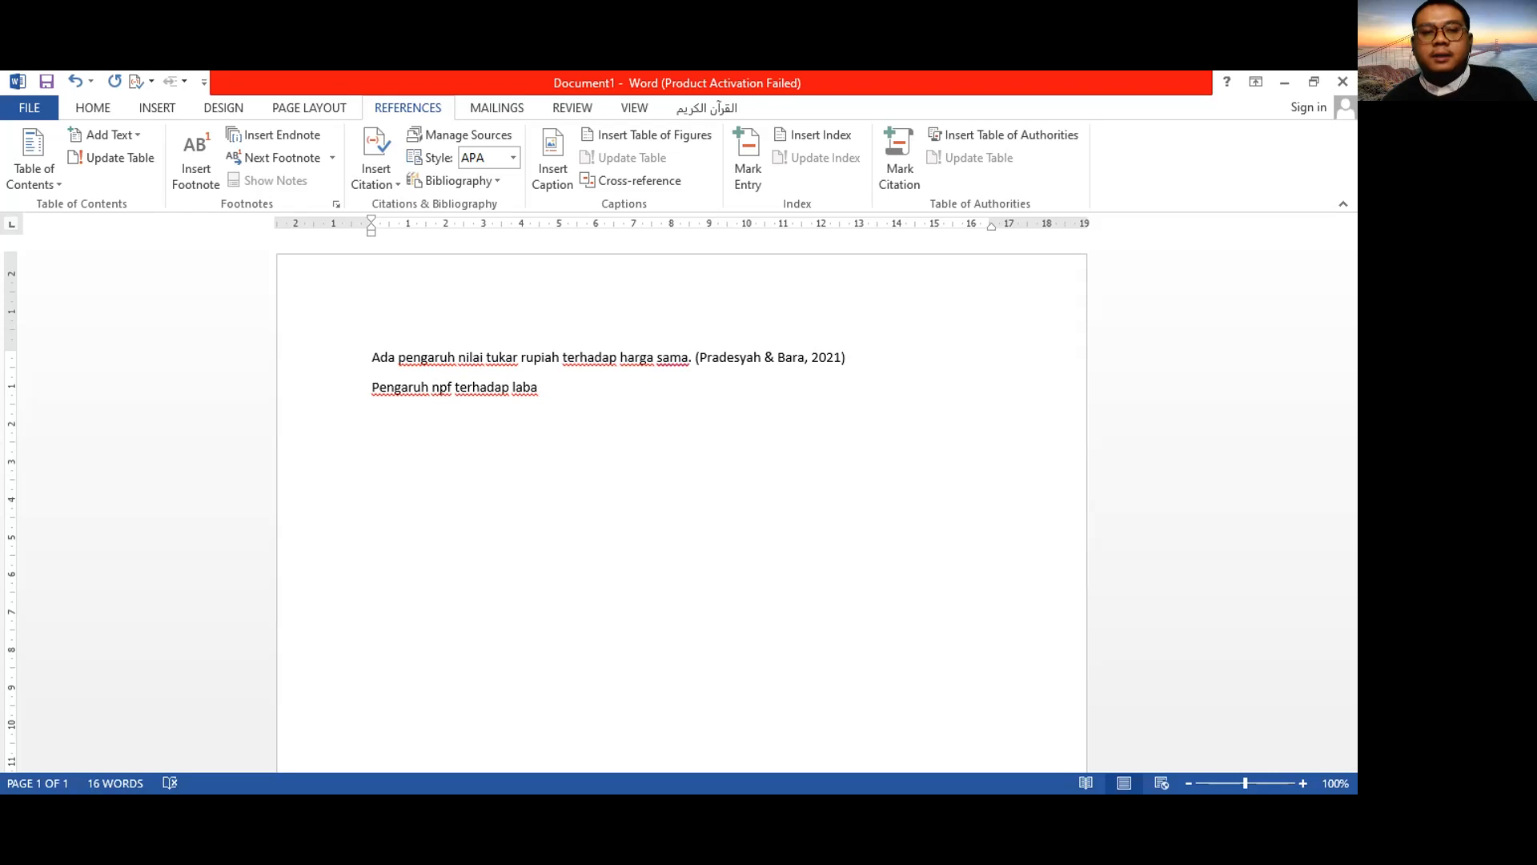
Step: Start a new citation source for the second sentence, showing all bibliography fields and setting the source type to Book
left_click(373, 183)
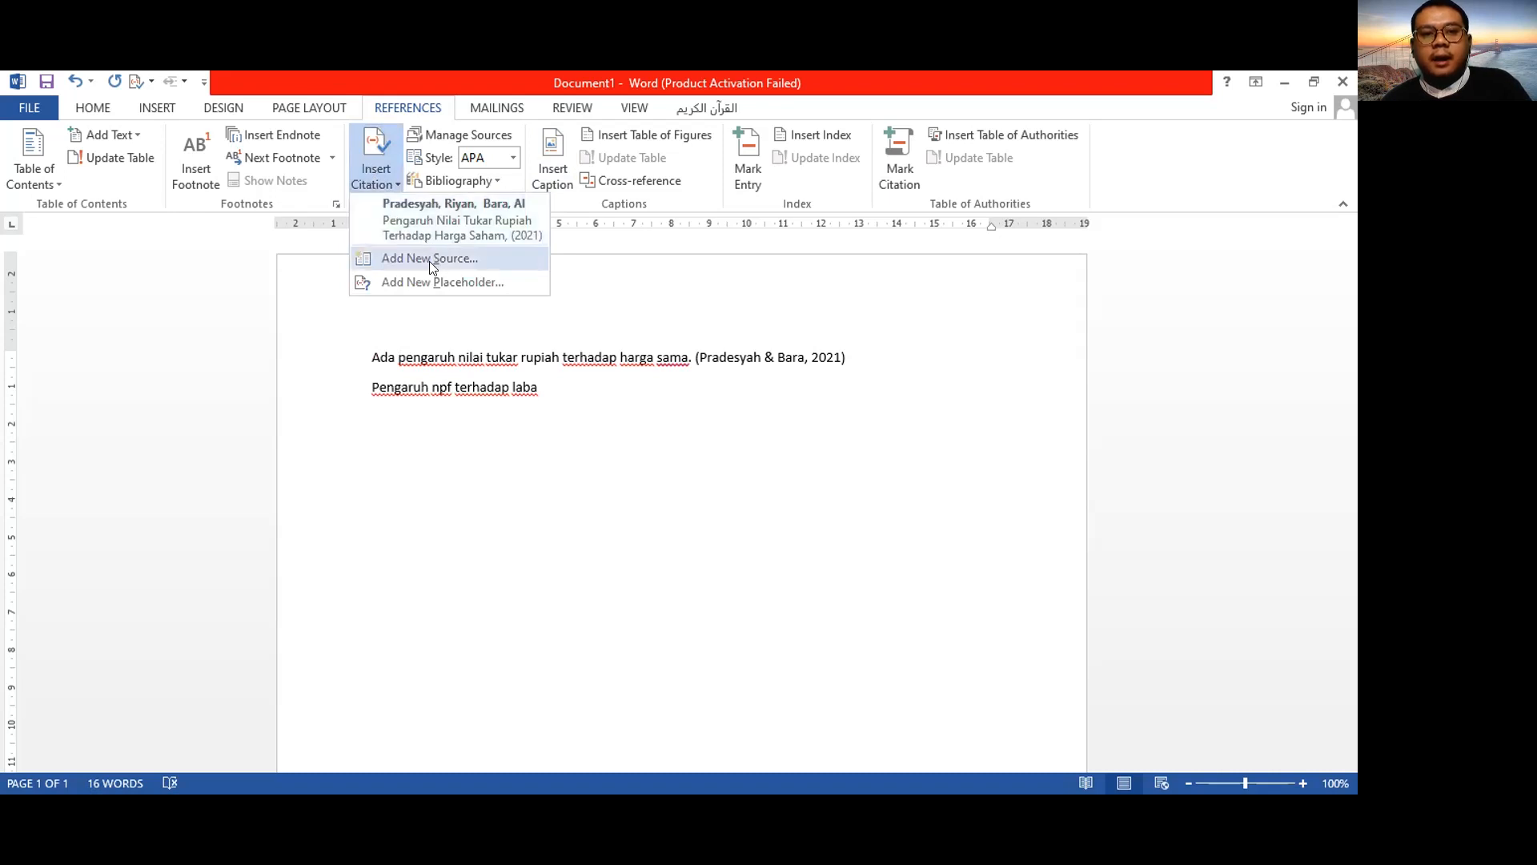
left_click(430, 259)
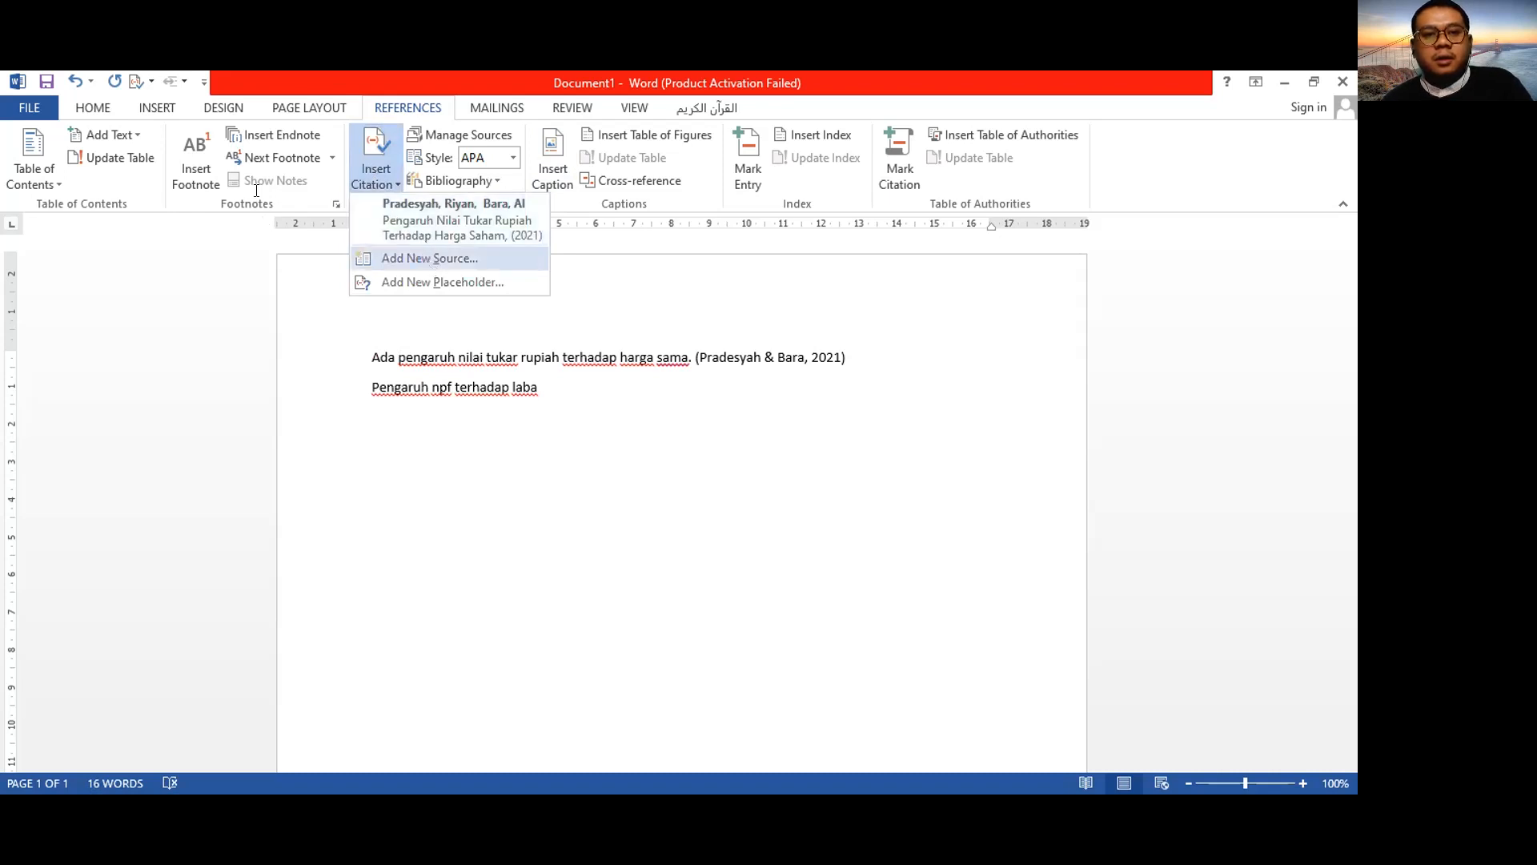
left_click(20, 349)
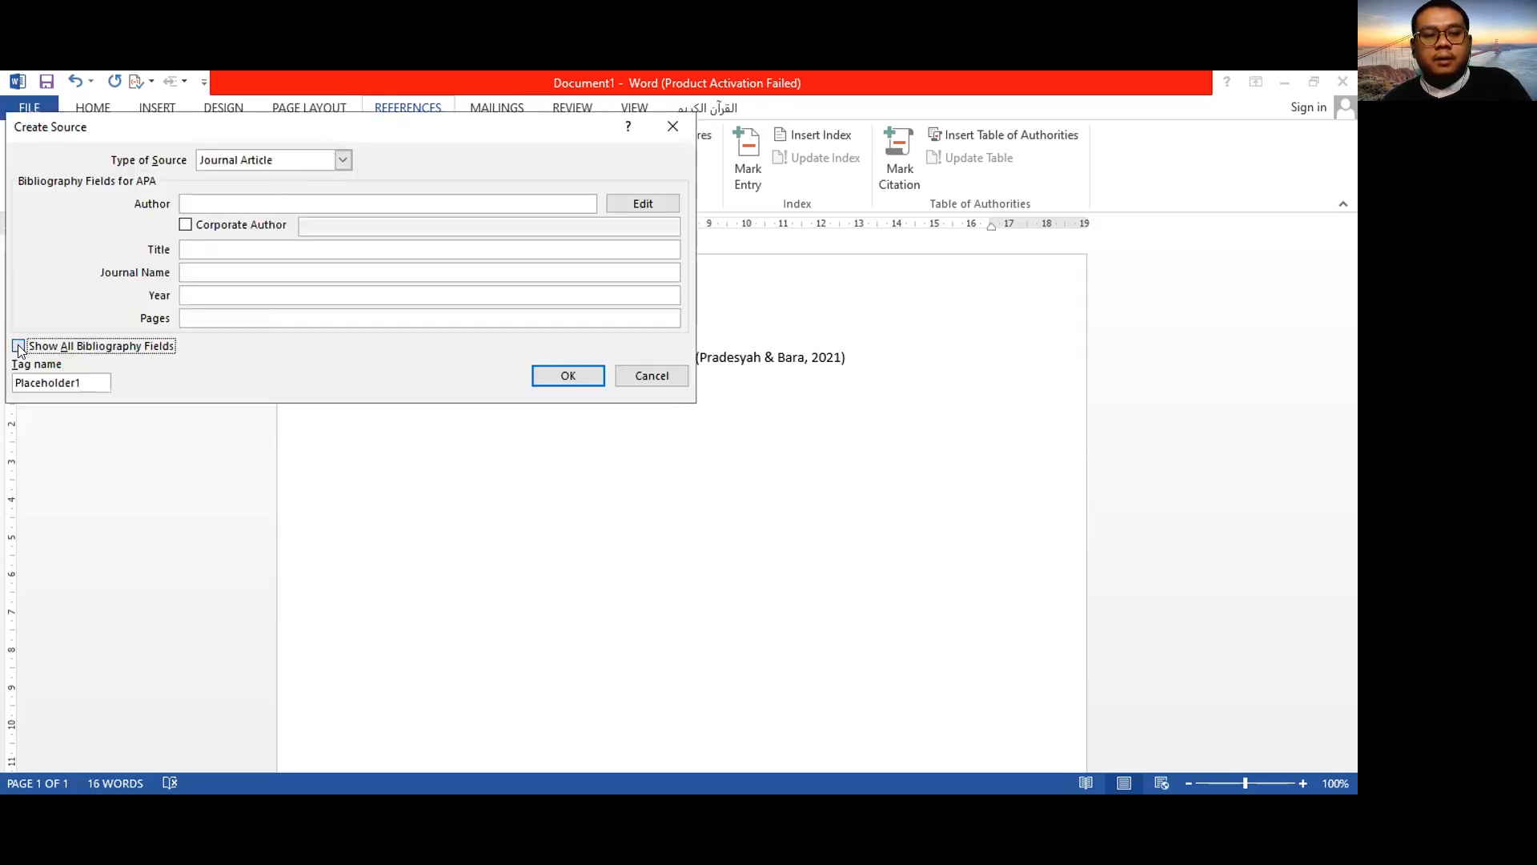
left_click(342, 160)
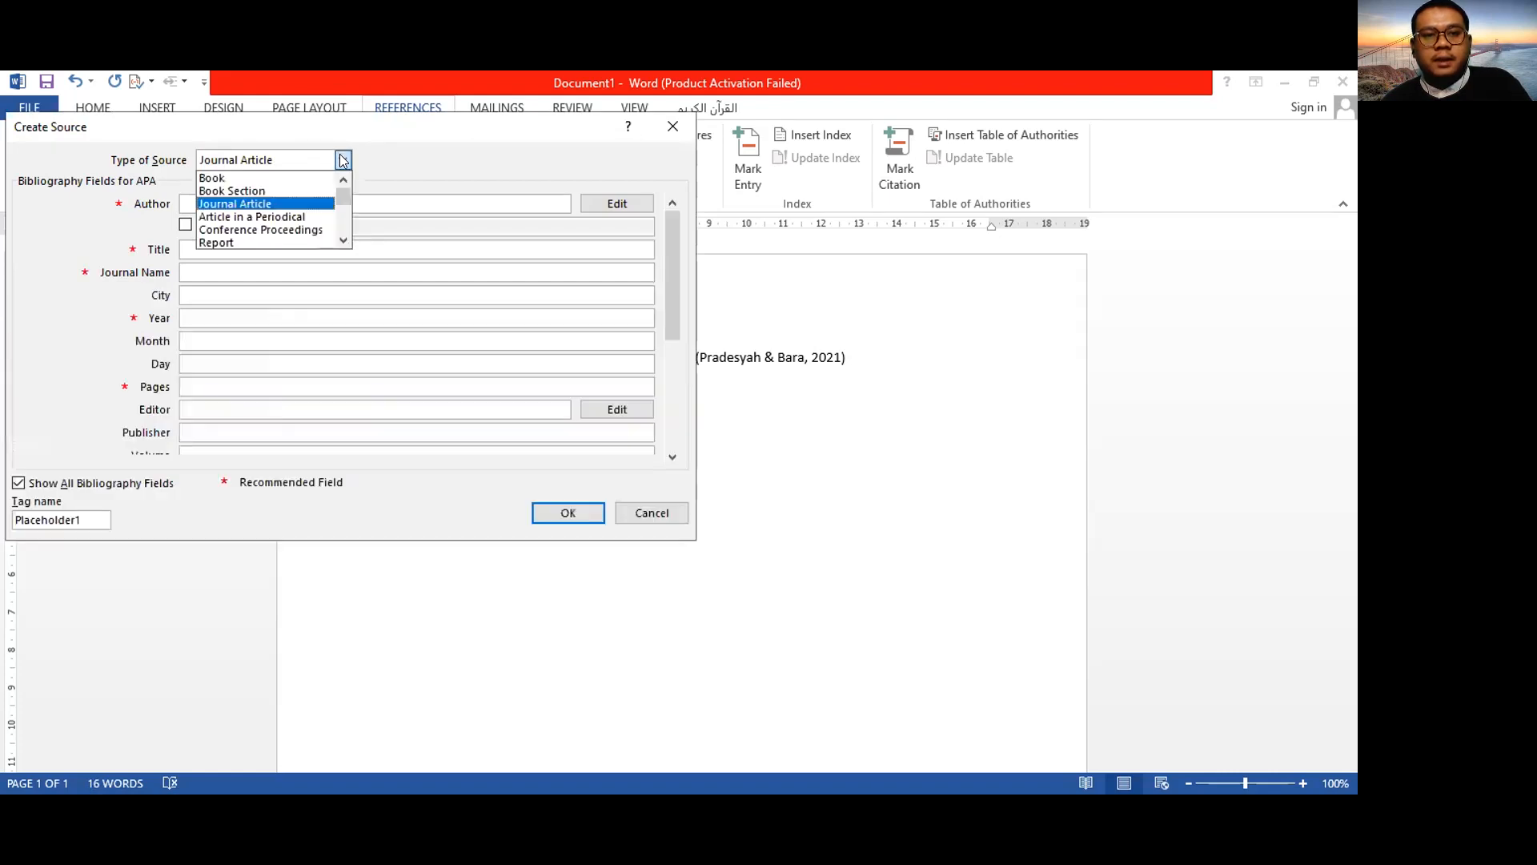
left_click(248, 177)
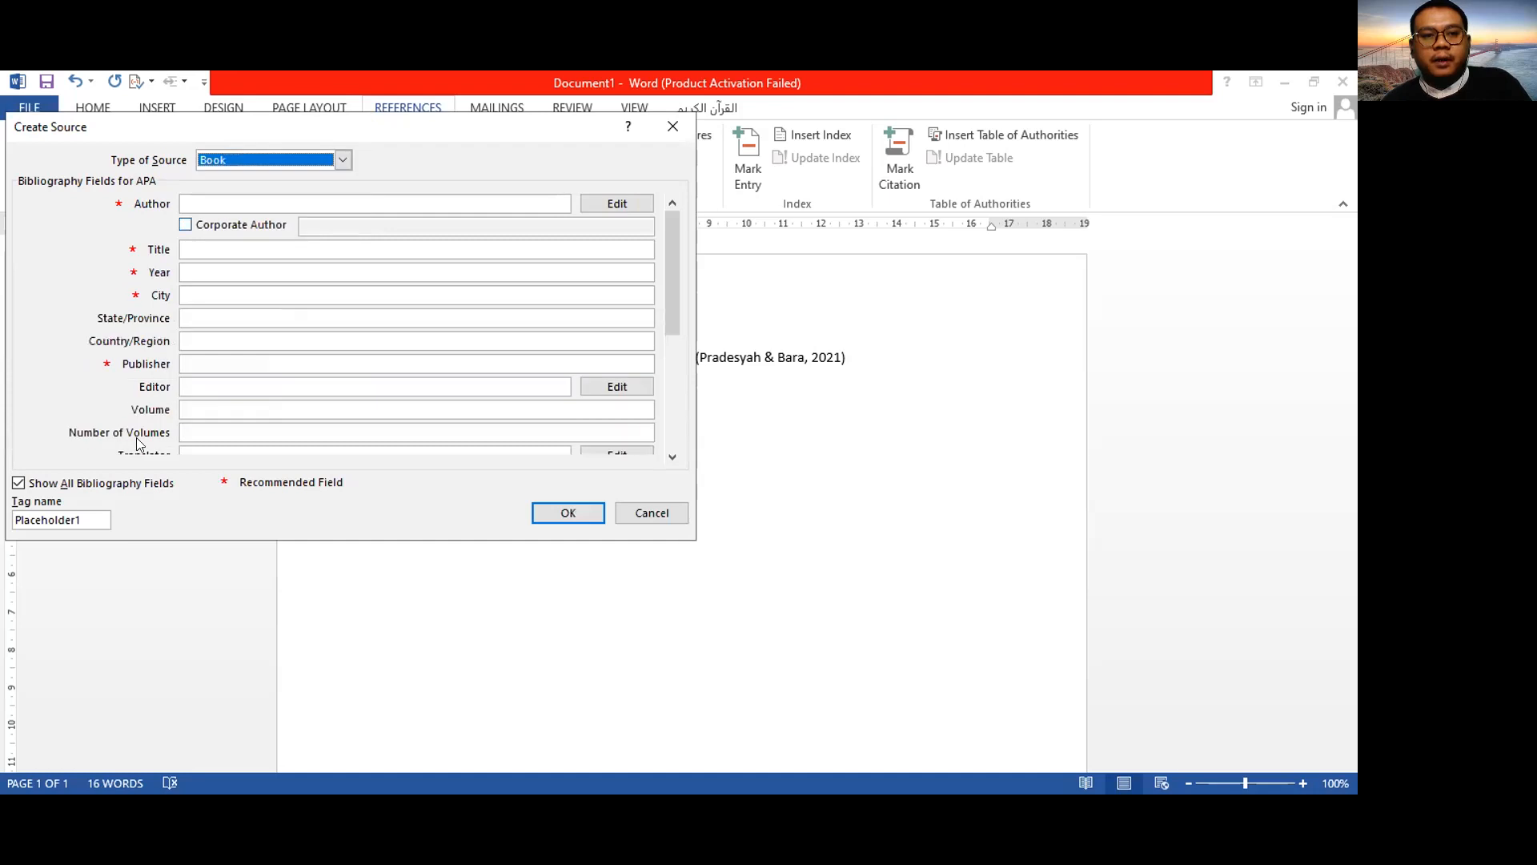
left_click(18, 483)
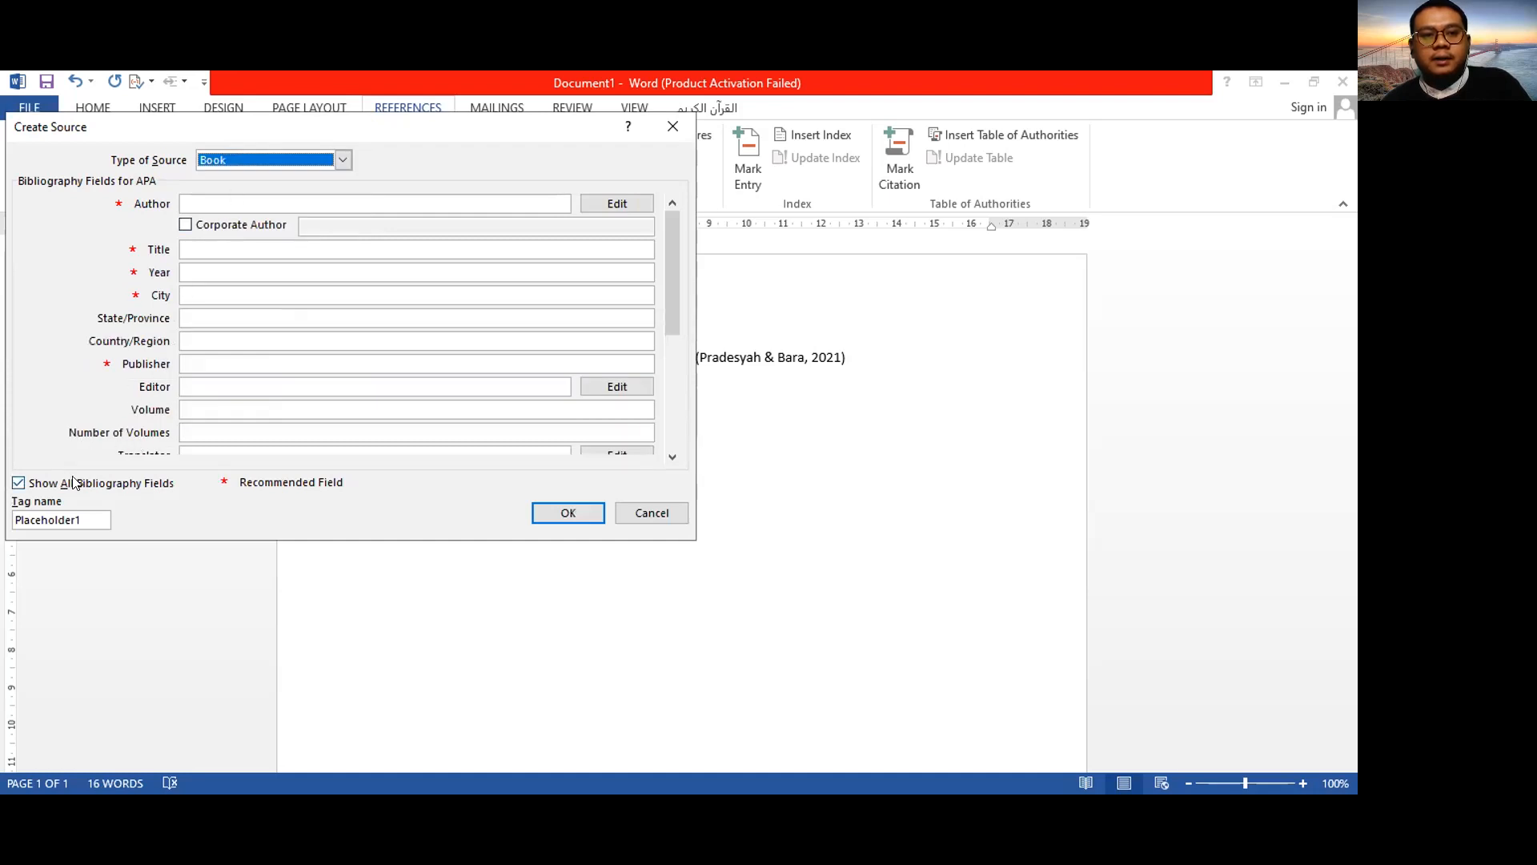